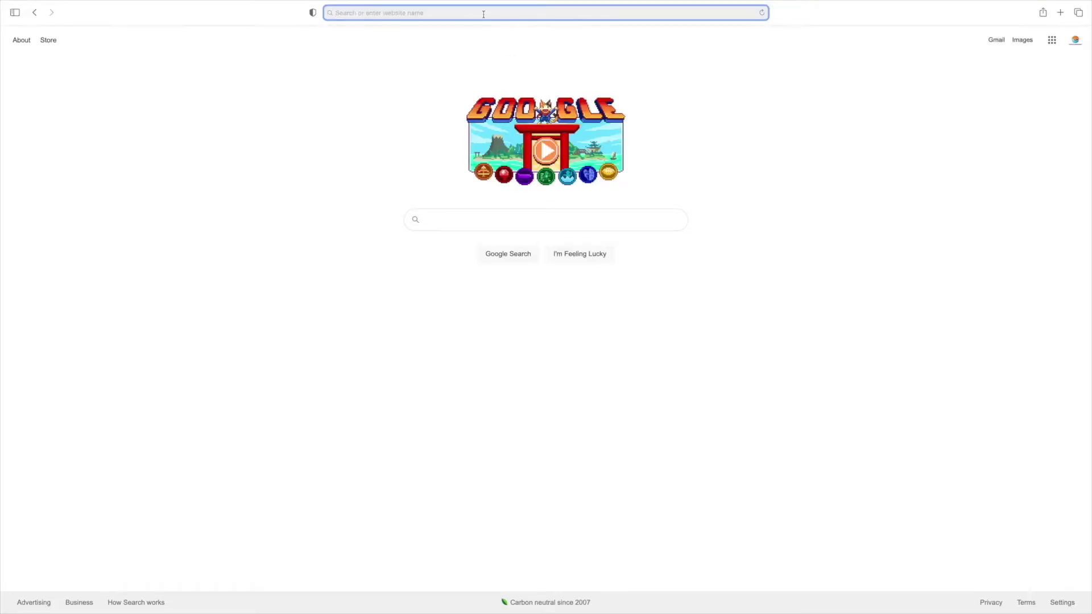
# Step: Go to travel.state.gov in Safari
pyautogui.click(484, 13)
pyautogui.write('tr')
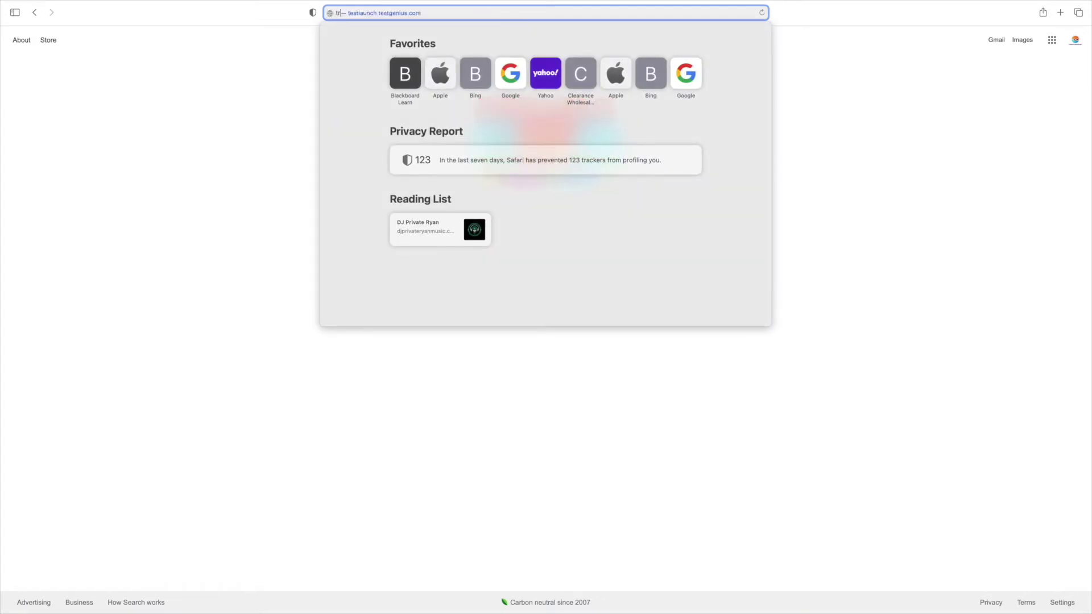
pyautogui.write('avel.state')
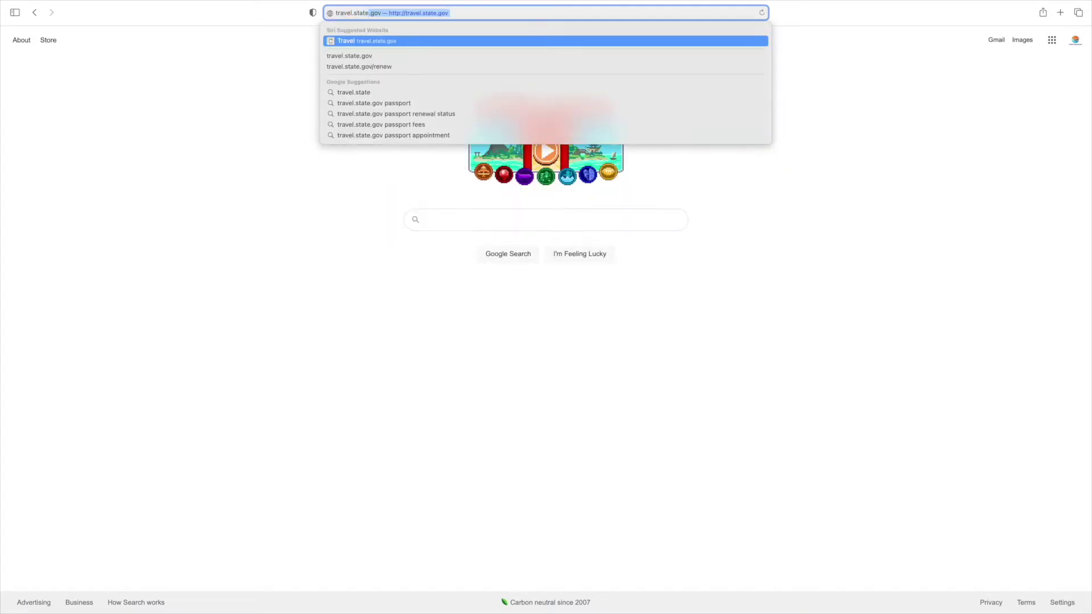
pyautogui.write('.gov')
pyautogui.press('Return')
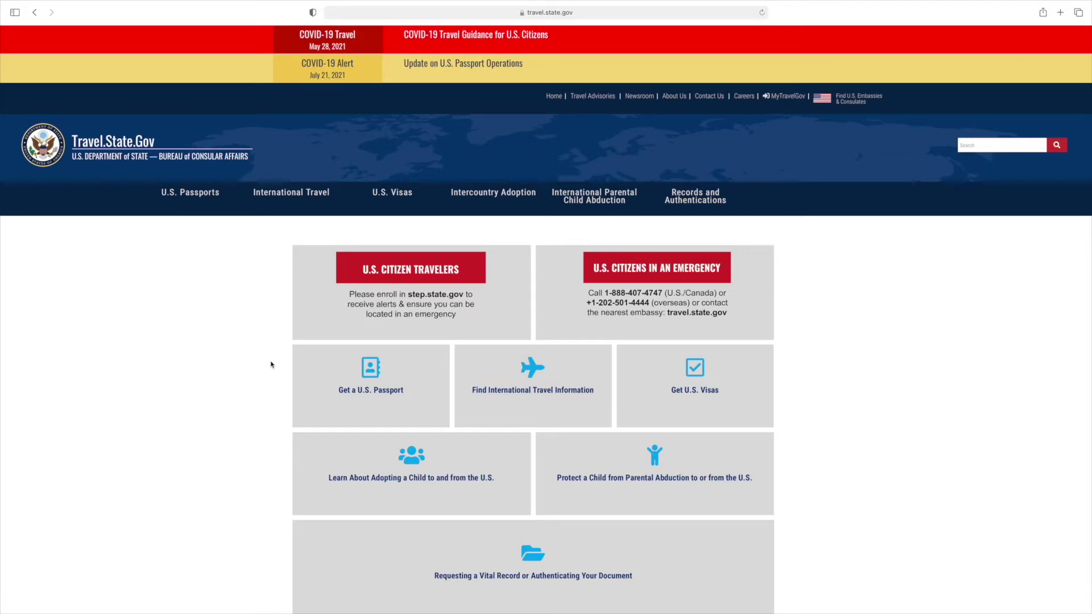
# Step: Navigate U.S. Passports > Apply in Person > Fill Out Form DS-11 and launch the Form Filler
pyautogui.click(396, 392)
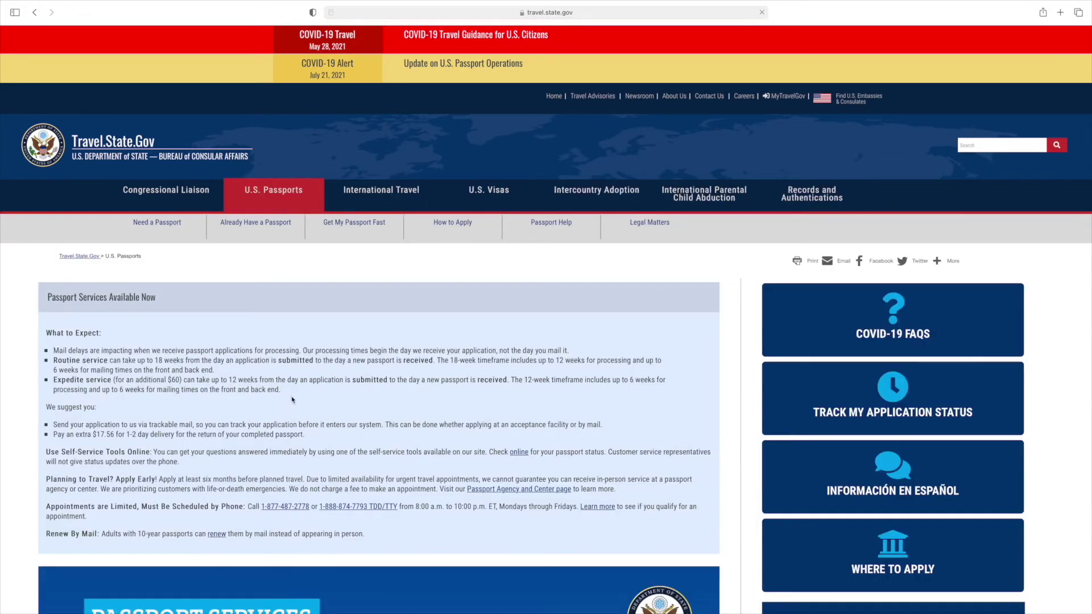
pyautogui.scroll(-10, 293, 400)
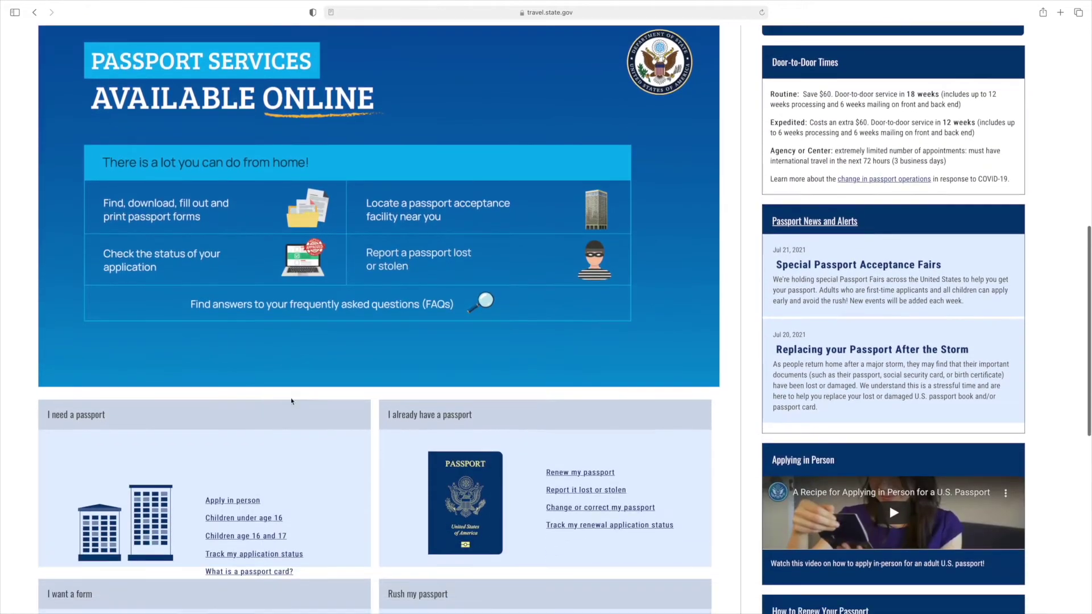
pyautogui.scroll(-3, 292, 401)
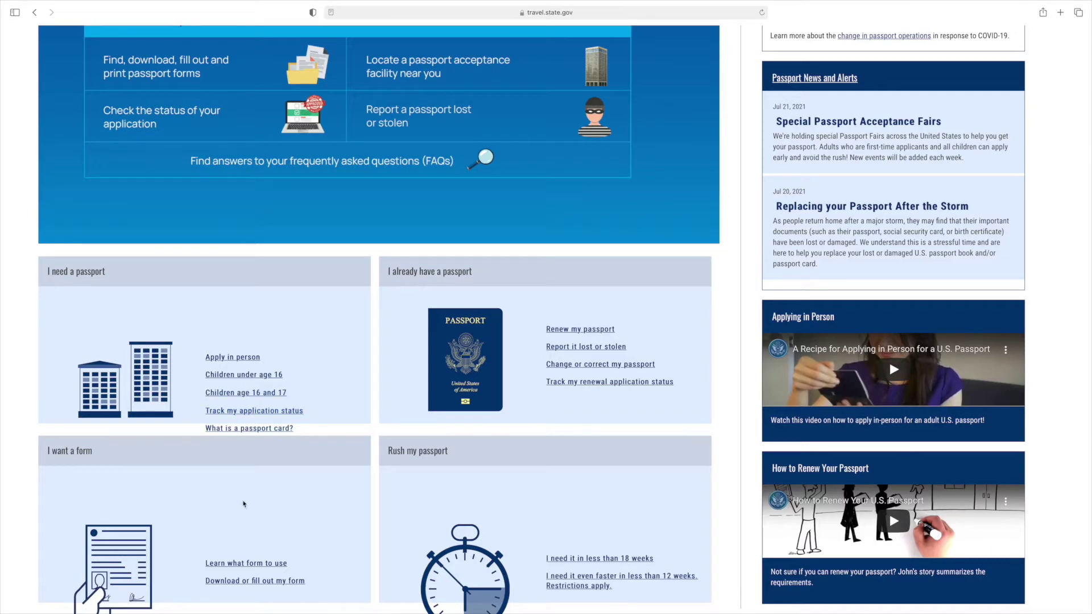
pyautogui.click(246, 358)
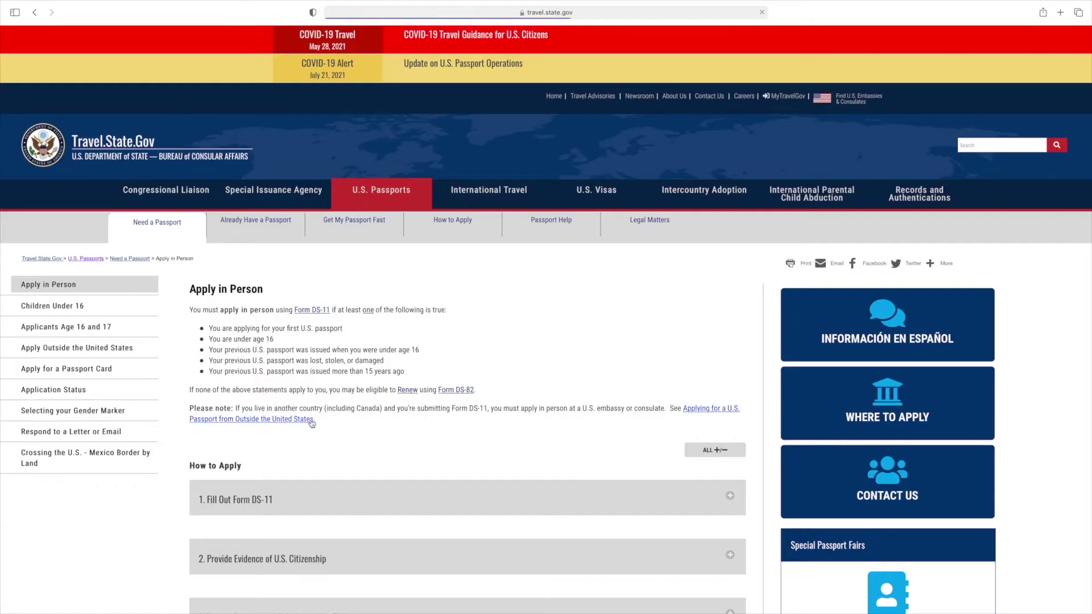
pyautogui.scroll(-3, 312, 424)
pyautogui.click(311, 413)
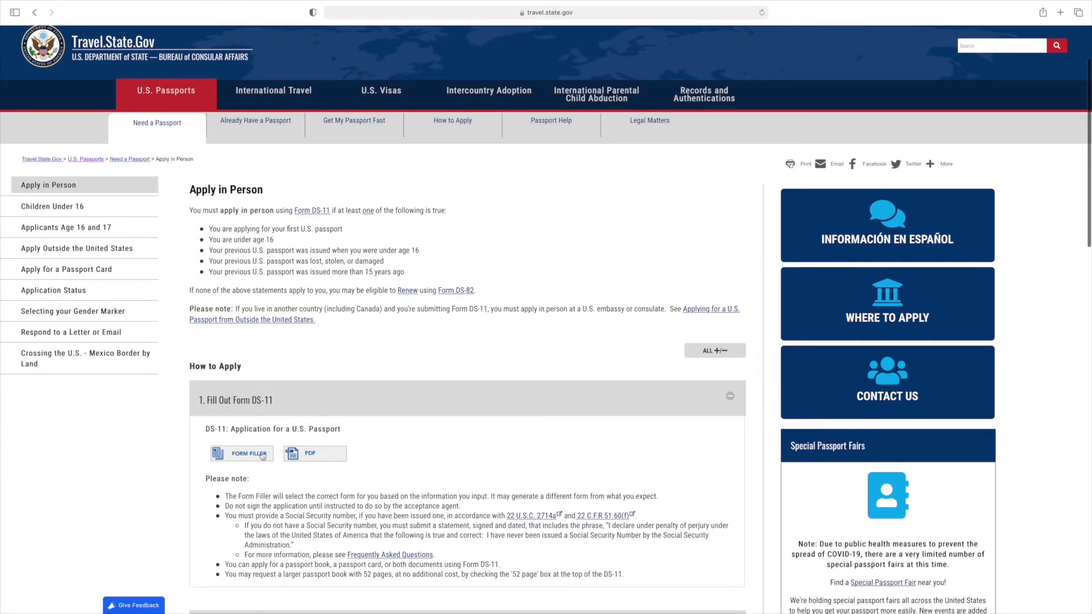
pyautogui.click(246, 461)
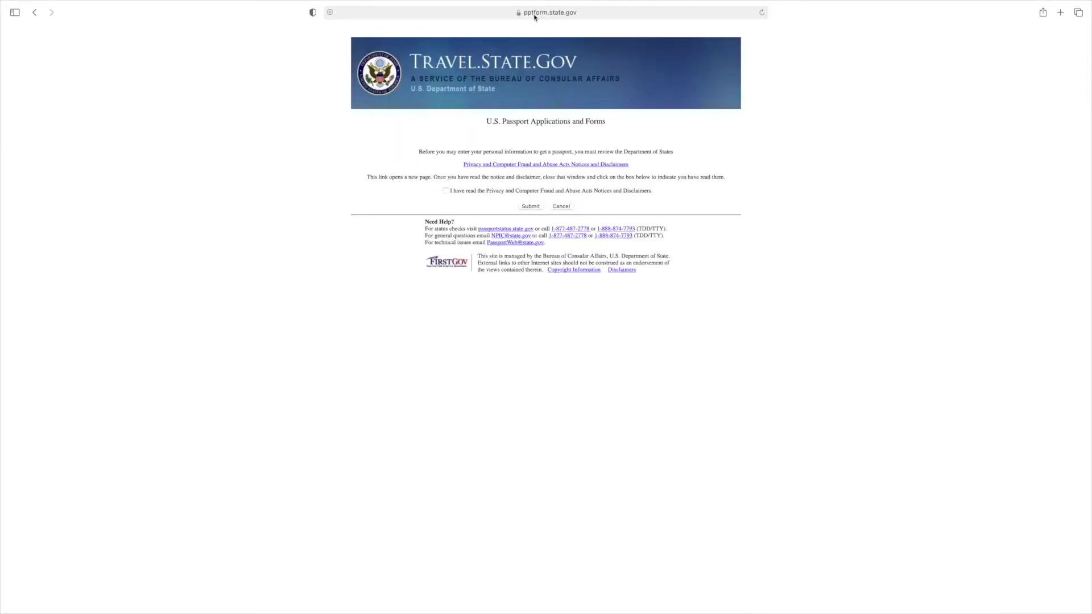
# Step: Acknowledge the privacy notices and start the Fill Out Online and Print application
pyautogui.click(446, 191)
pyautogui.click(530, 207)
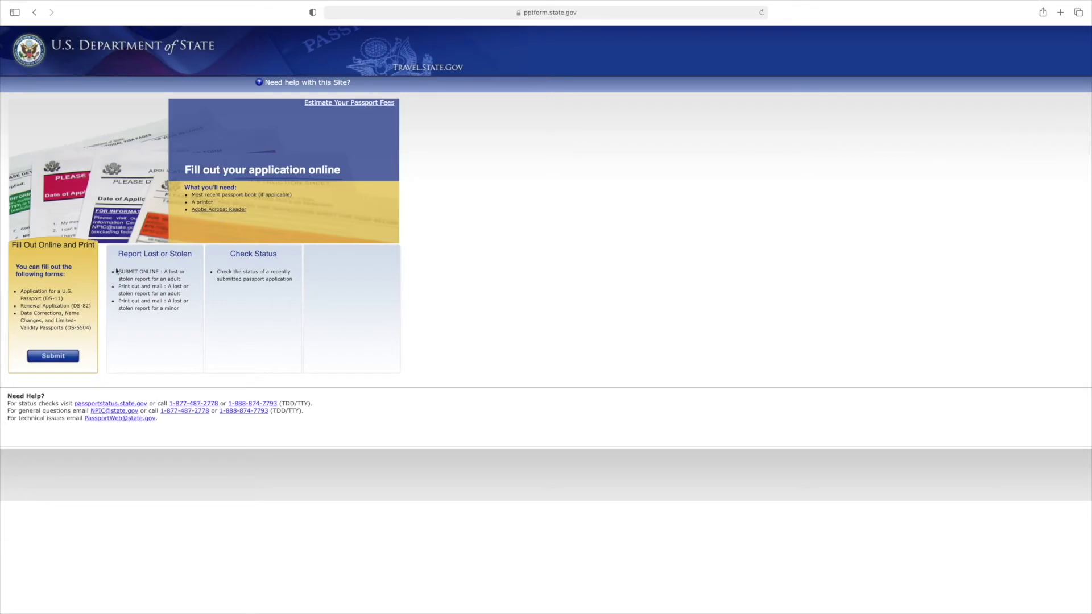
pyautogui.click(50, 361)
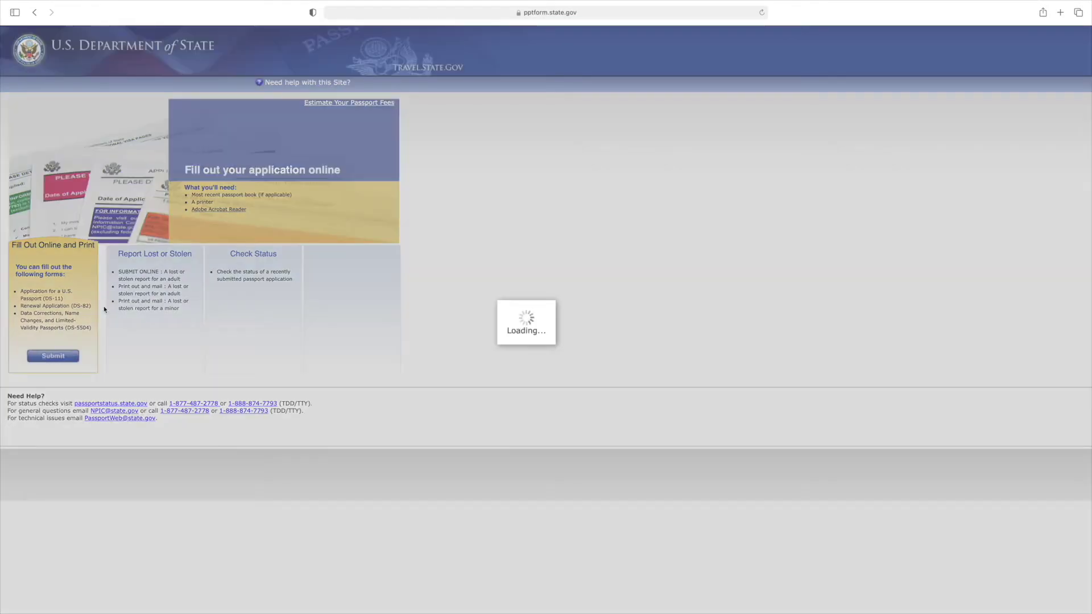
# Step: Enter the applicant's first, middle and last names, date of birth, birth city and Social Security number
pyautogui.scroll(-5, 574, 374)
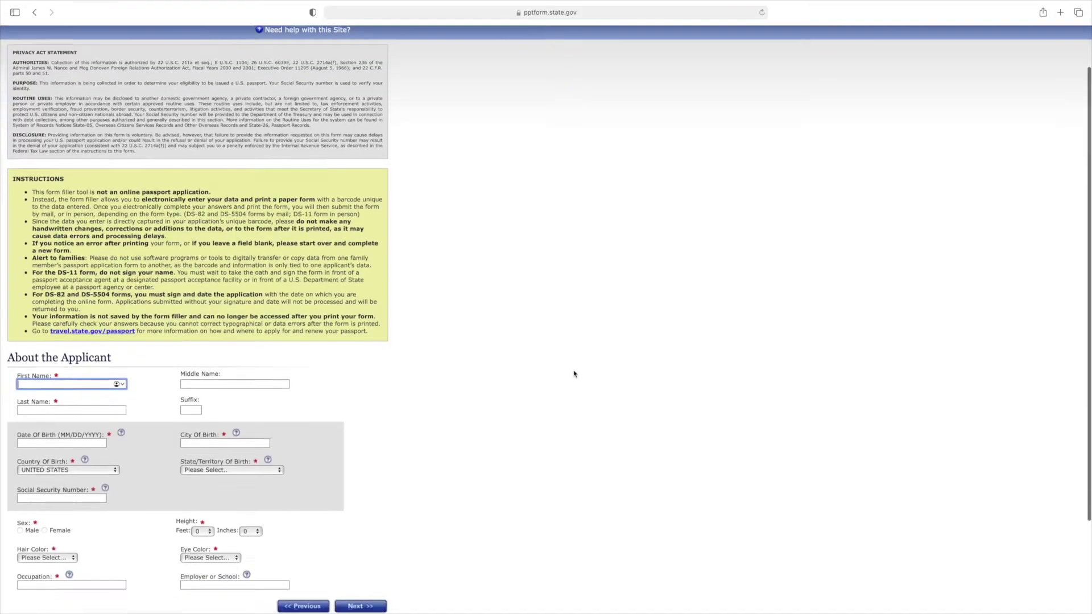
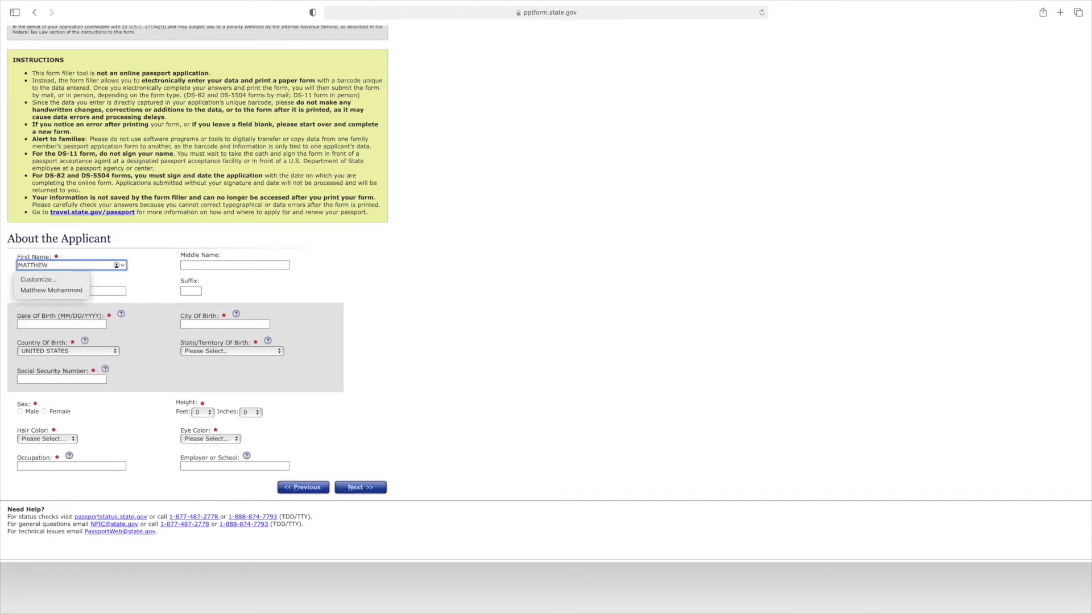
pyautogui.click(234, 265)
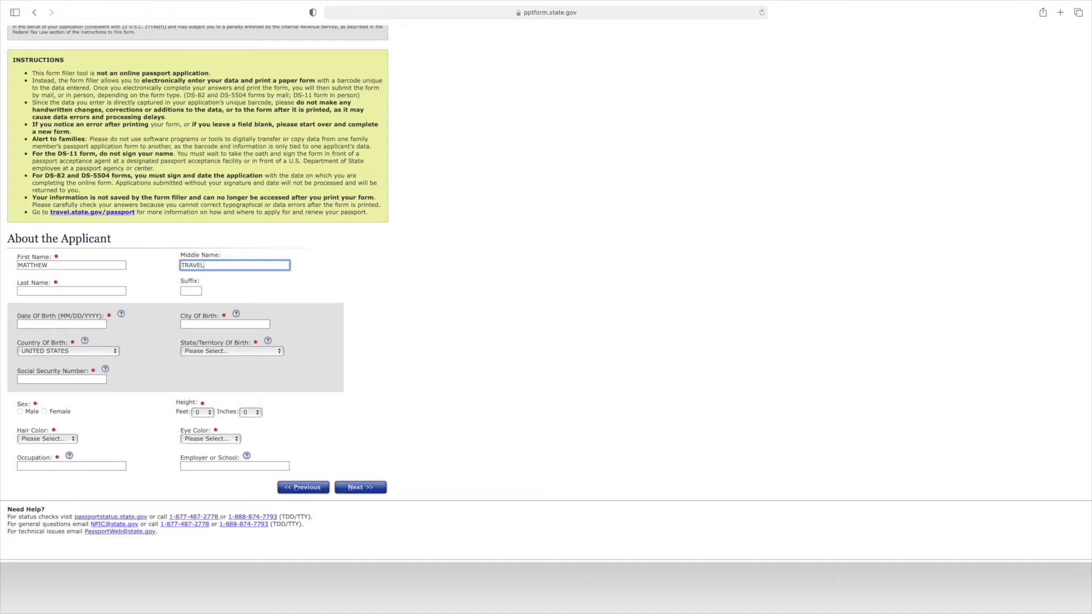
pyautogui.press('Tab')
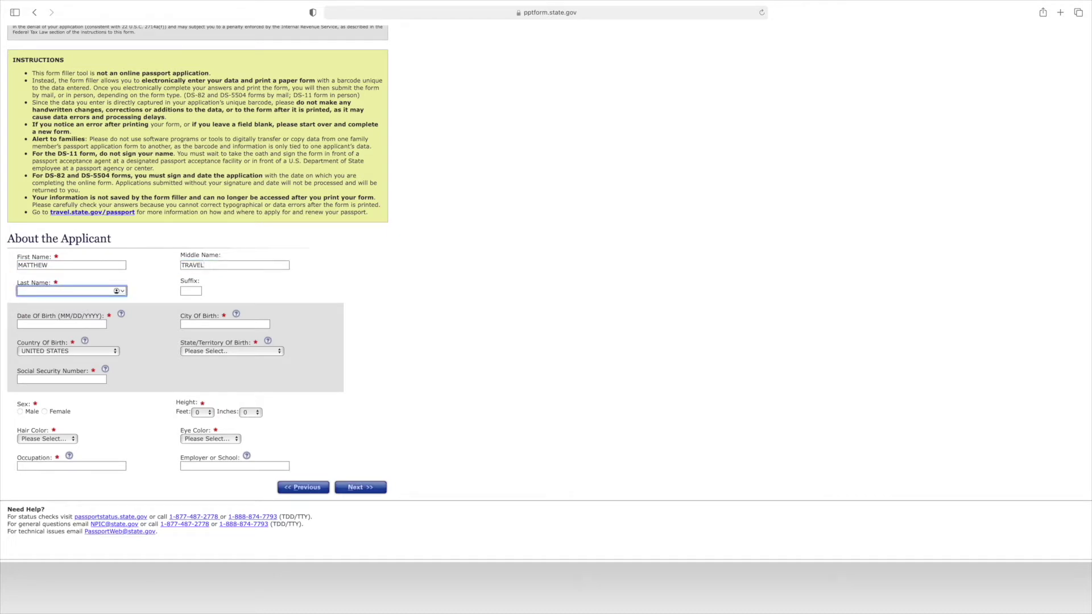
pyautogui.write('T')
pyautogui.press('Tab')
pyautogui.press('Tab')
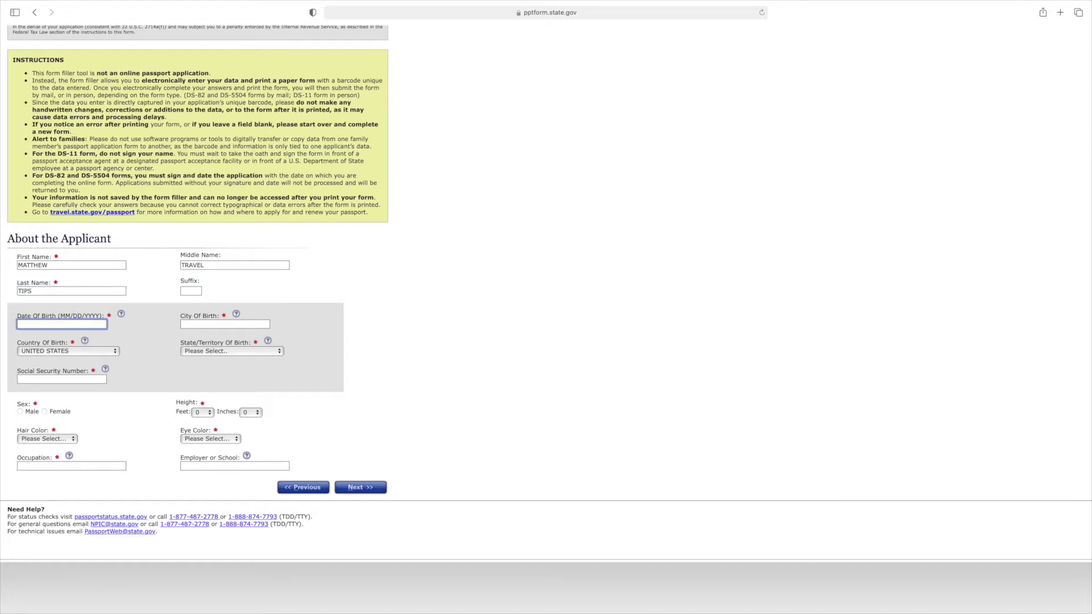
pyautogui.click(209, 325)
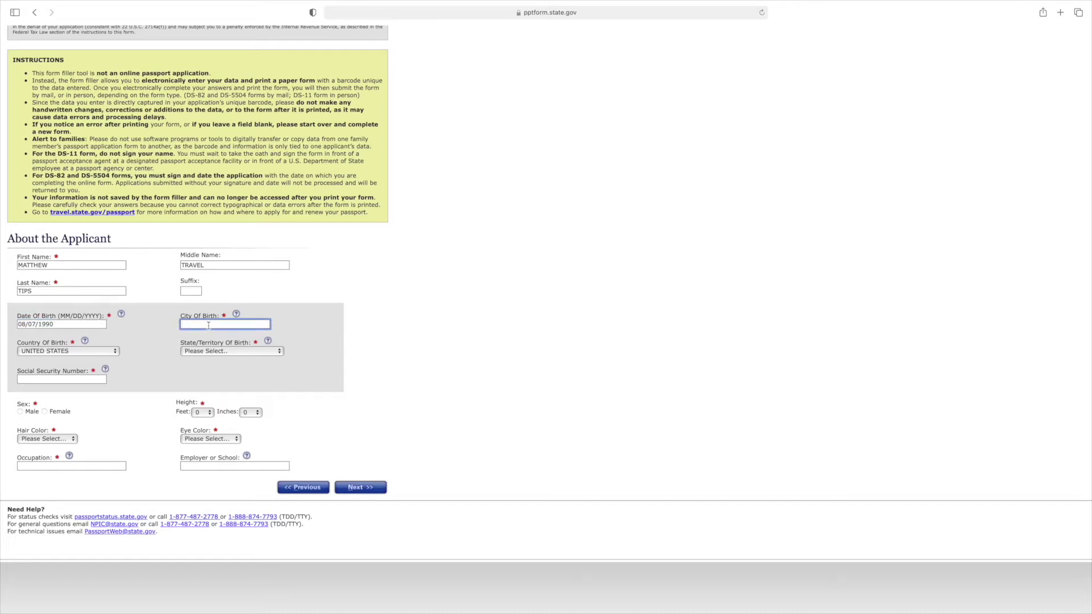
pyautogui.write('MIAMI')
pyautogui.click(84, 377)
pyautogui.write('777-77-7777')
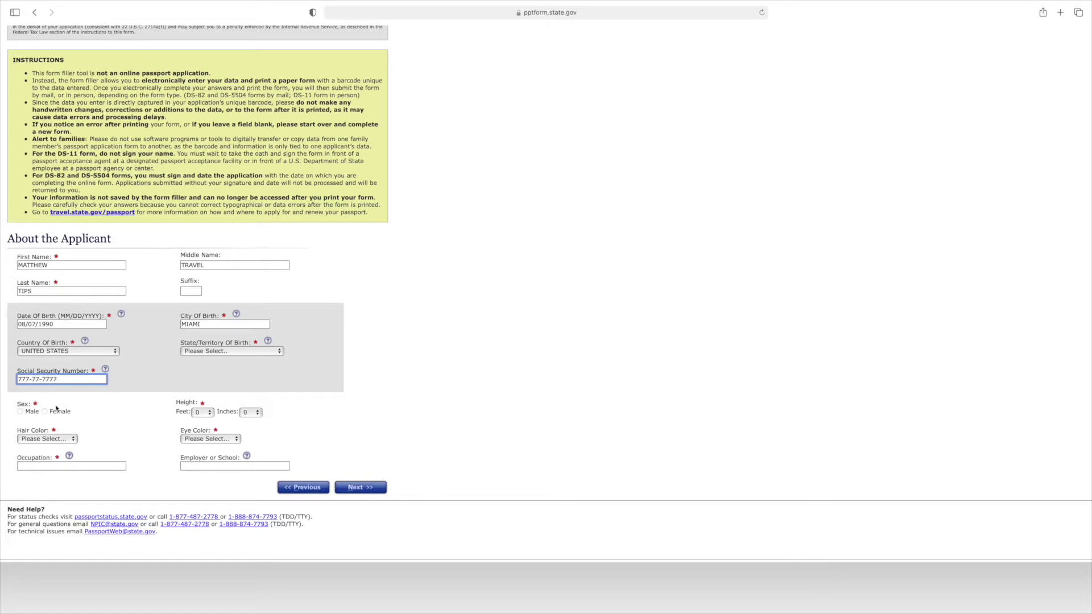
# Step: Set sex Male, height 5 feet, hair BLACK, eyes BROWN and occupation YOUTUBE
pyautogui.click(21, 412)
pyautogui.click(205, 413)
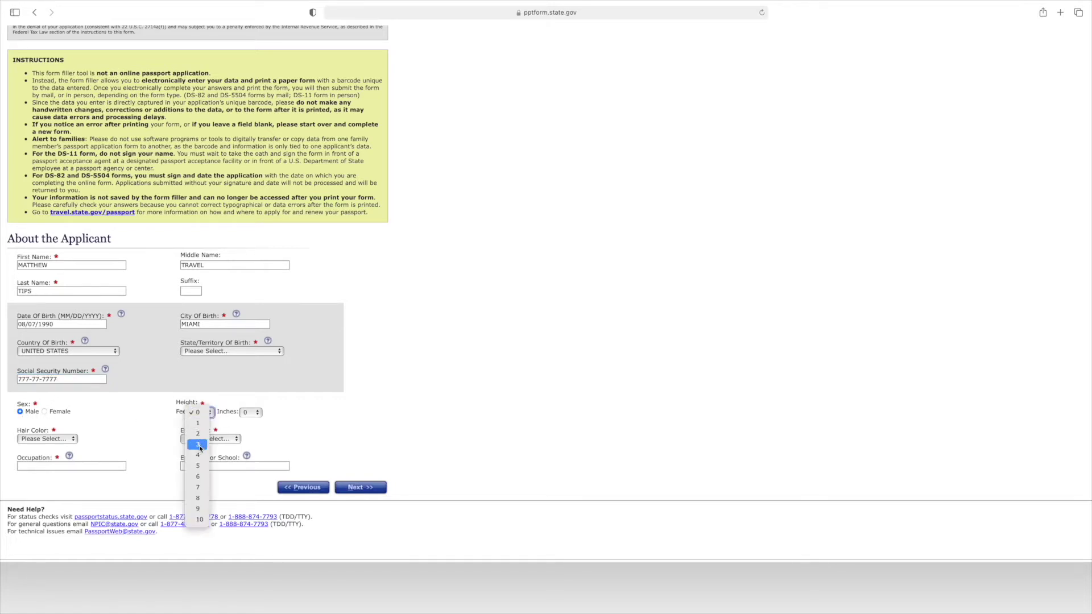
pyautogui.click(196, 466)
pyautogui.click(48, 438)
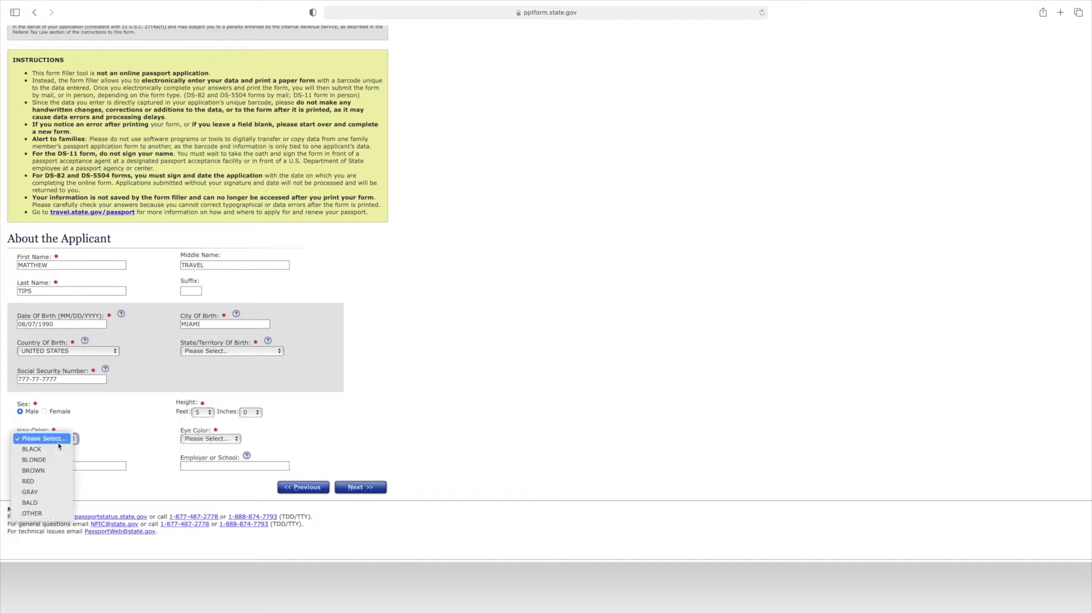
pyautogui.click(49, 449)
pyautogui.click(228, 440)
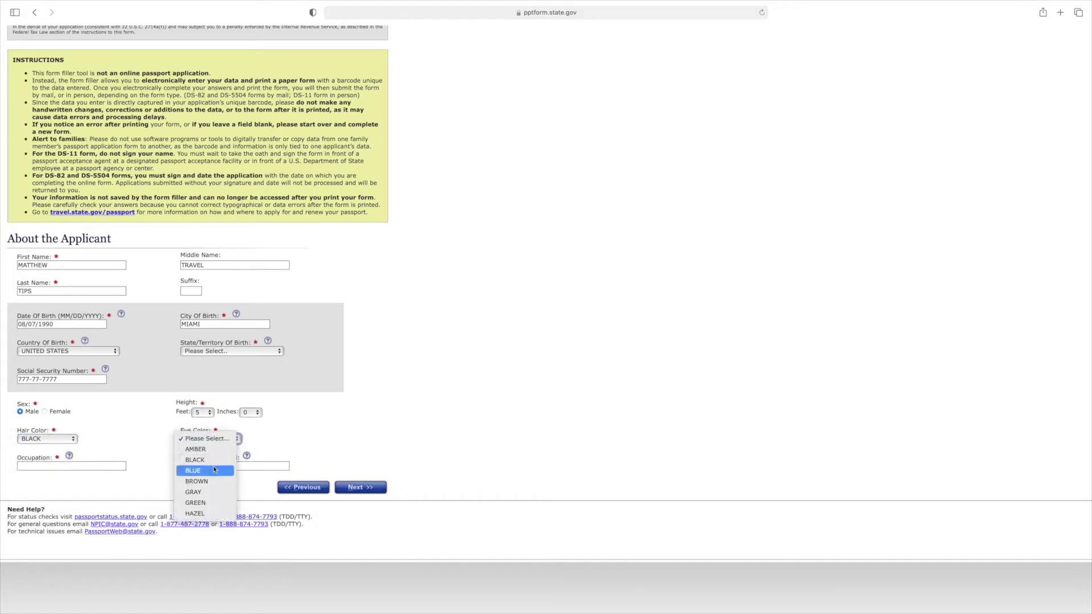
pyautogui.click(177, 481)
pyautogui.click(101, 468)
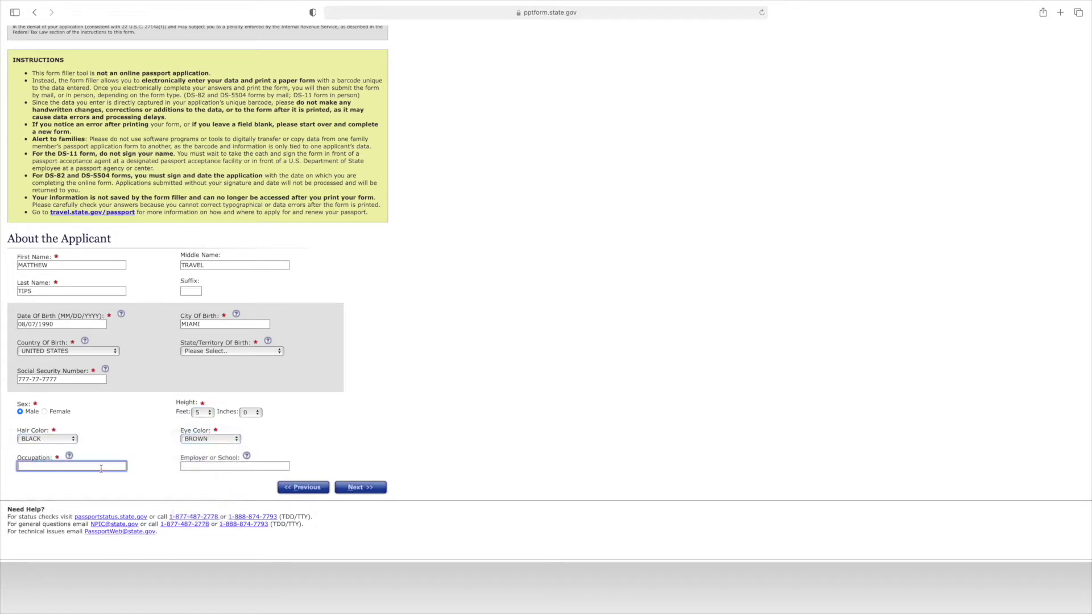
pyautogui.write('YOUTUBE')
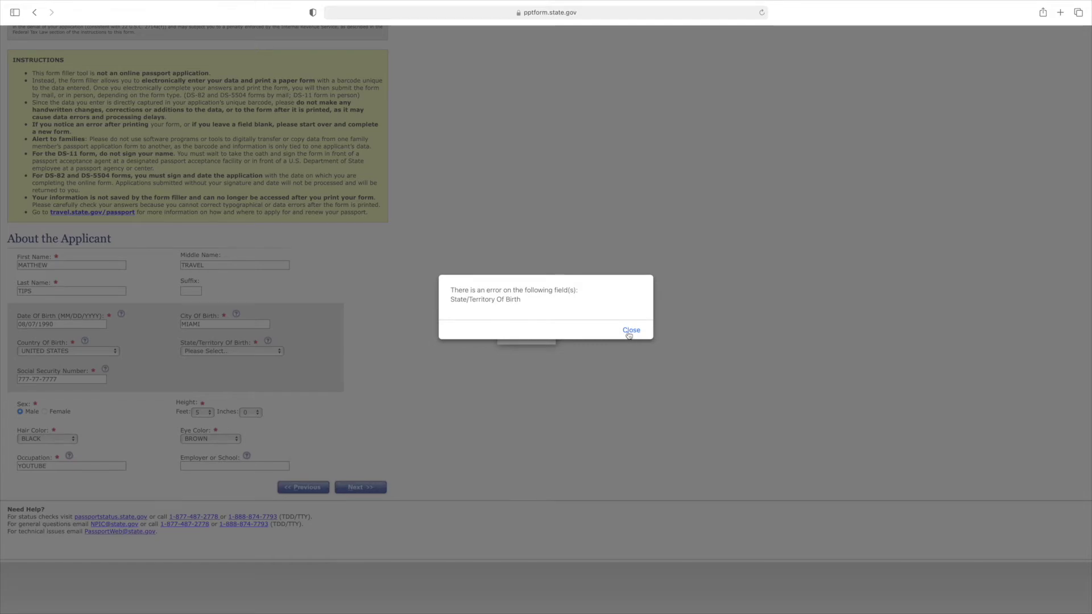
# Step: Clear the birth-state error by choosing FL - FLORIDA, then continue to Contact Information
pyautogui.click(630, 330)
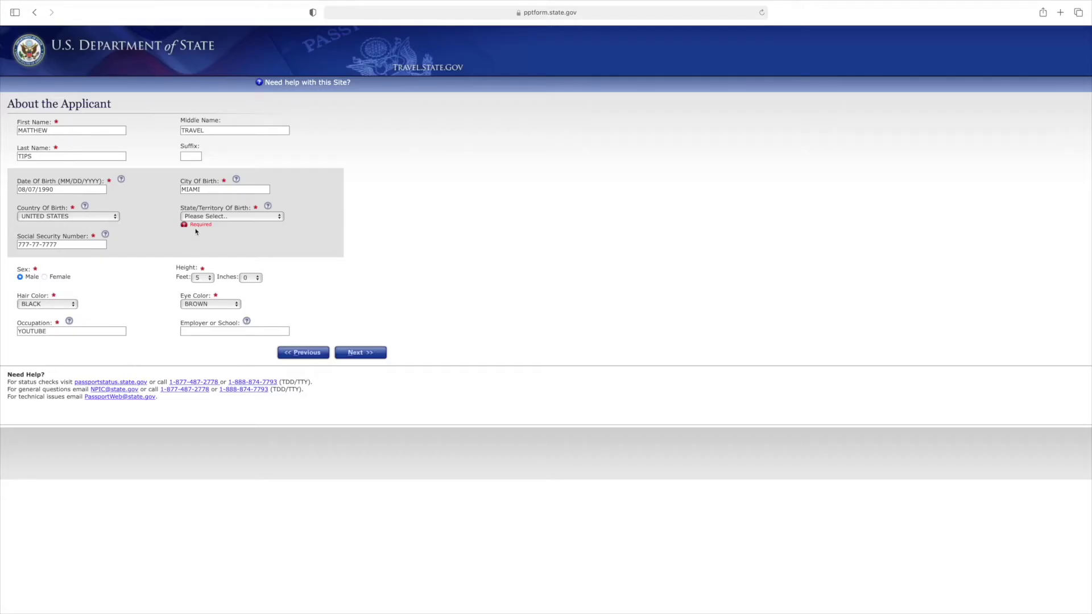
pyautogui.click(216, 221)
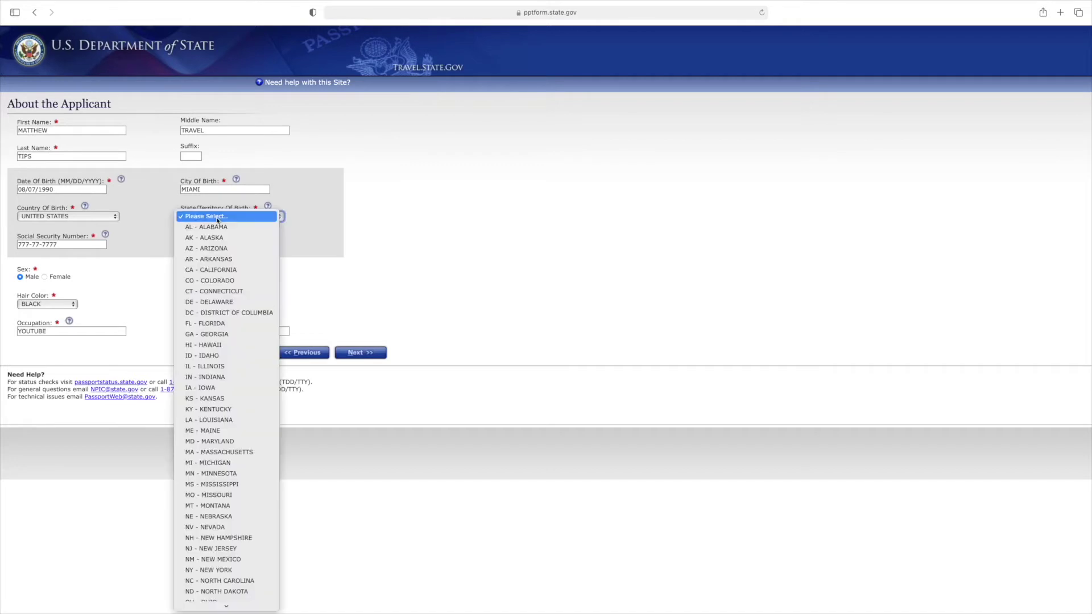
pyautogui.click(210, 324)
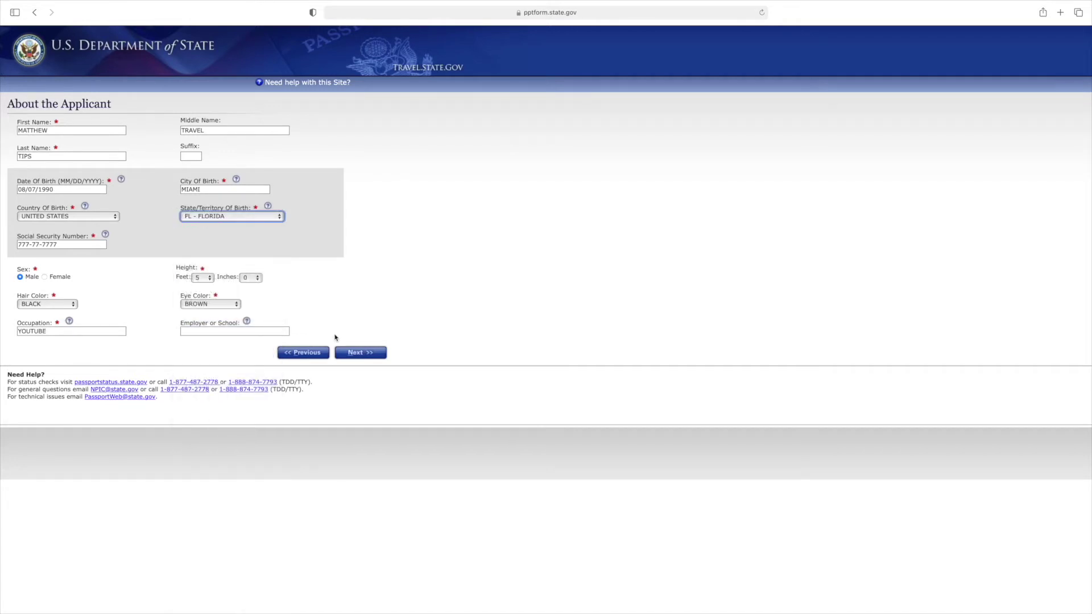
pyautogui.click(362, 355)
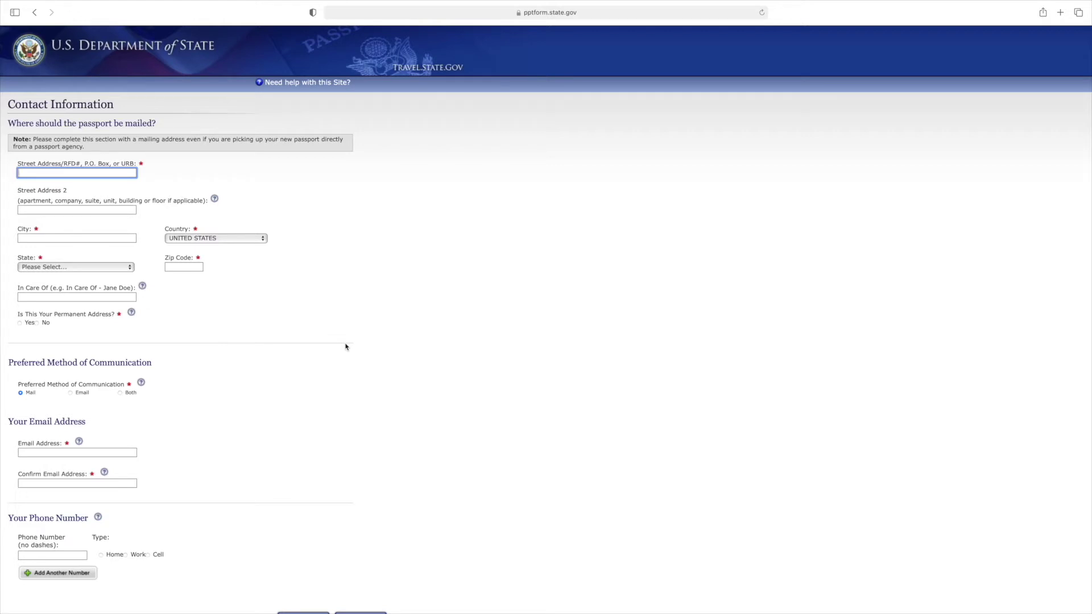
# Step: Enter the mailing street, city, zip and state FL - FLORIDA, and mark the address permanent
pyautogui.write('123 SESAME')
pyautogui.press('Tab')
pyautogui.press('Tab')
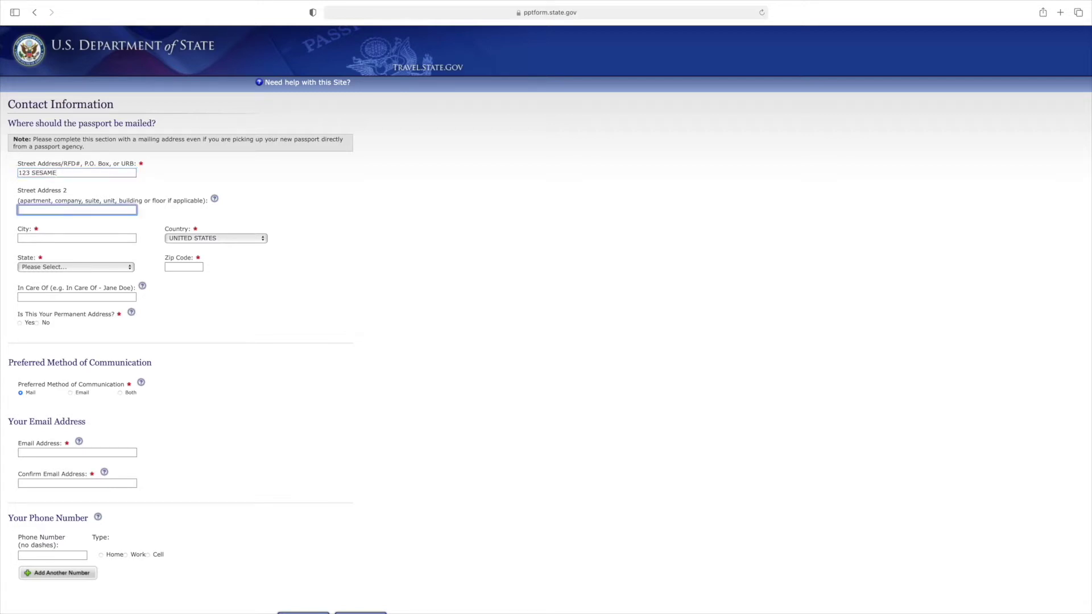
pyautogui.write('MIAMI')
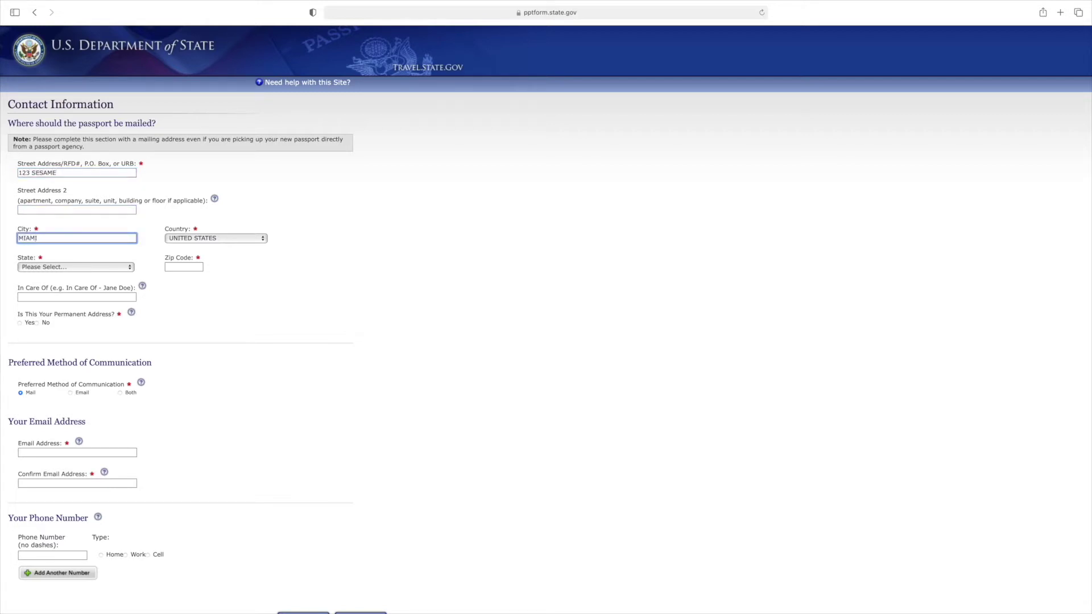
pyautogui.click(98, 268)
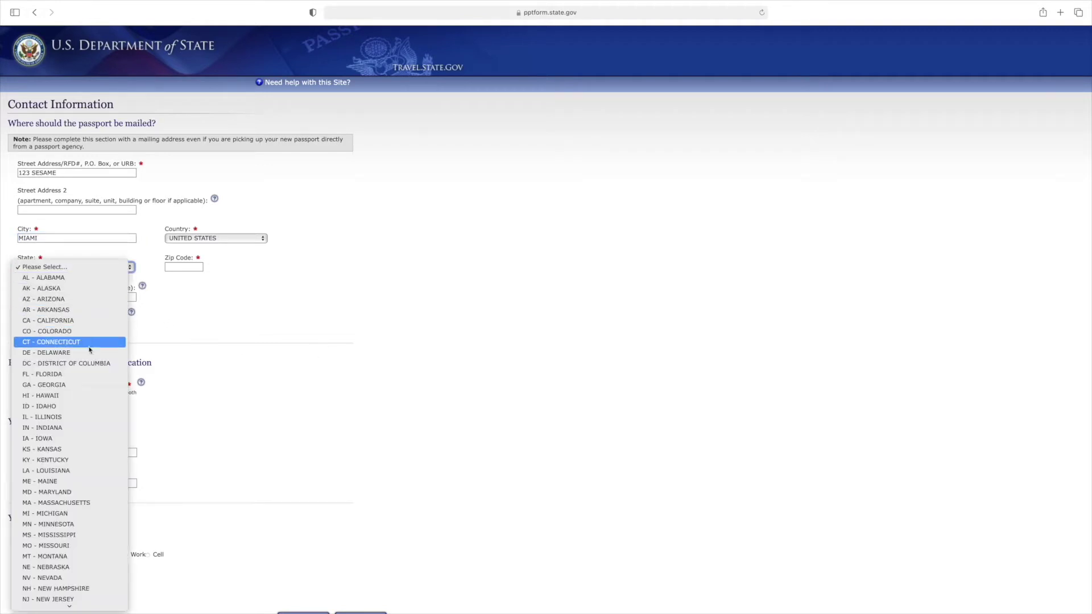
pyautogui.click(73, 374)
pyautogui.press('Tab')
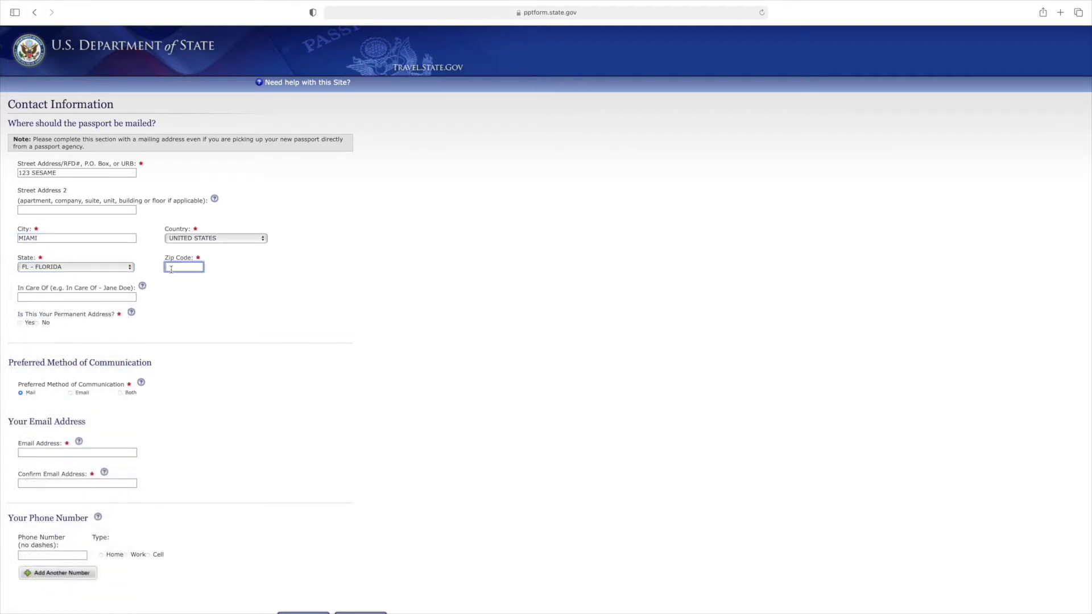
pyautogui.write('12345')
pyautogui.click(36, 323)
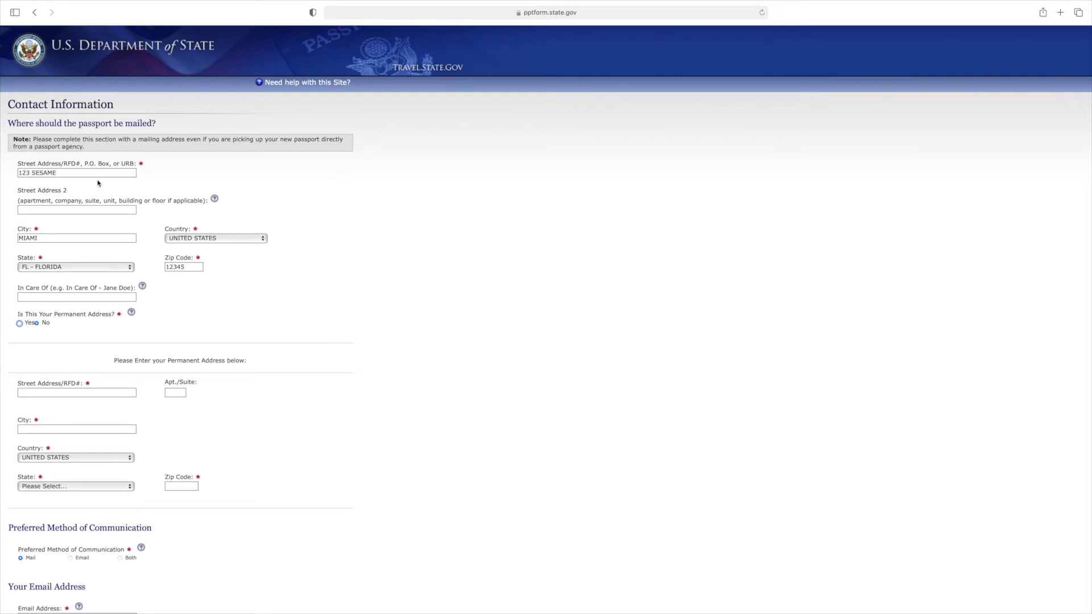
pyautogui.click(20, 324)
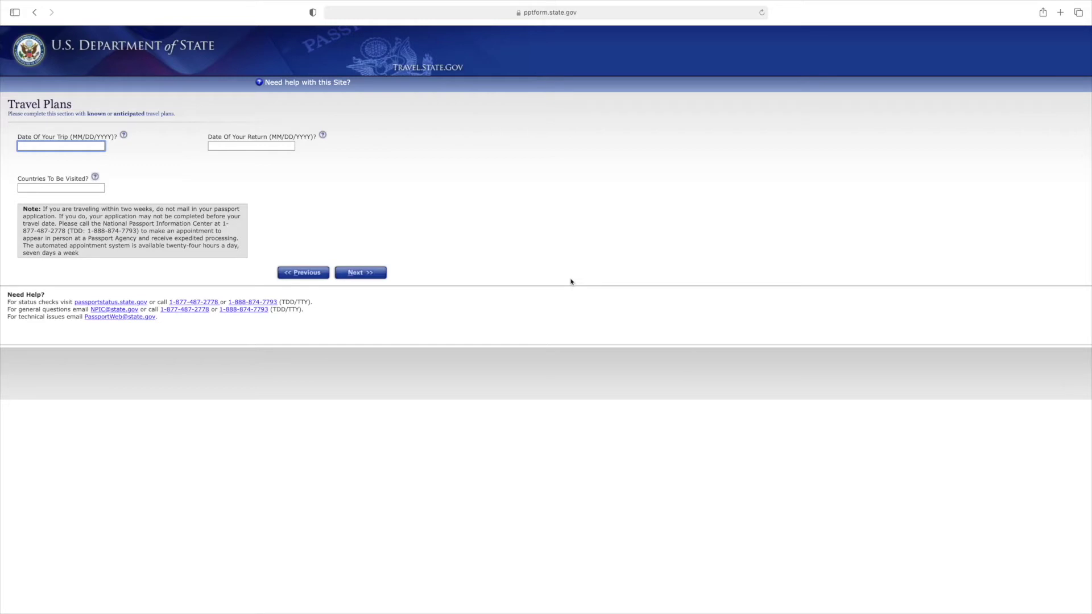
# Step: Skip Travel Plans and continue to the emergency contact page
pyautogui.click(376, 279)
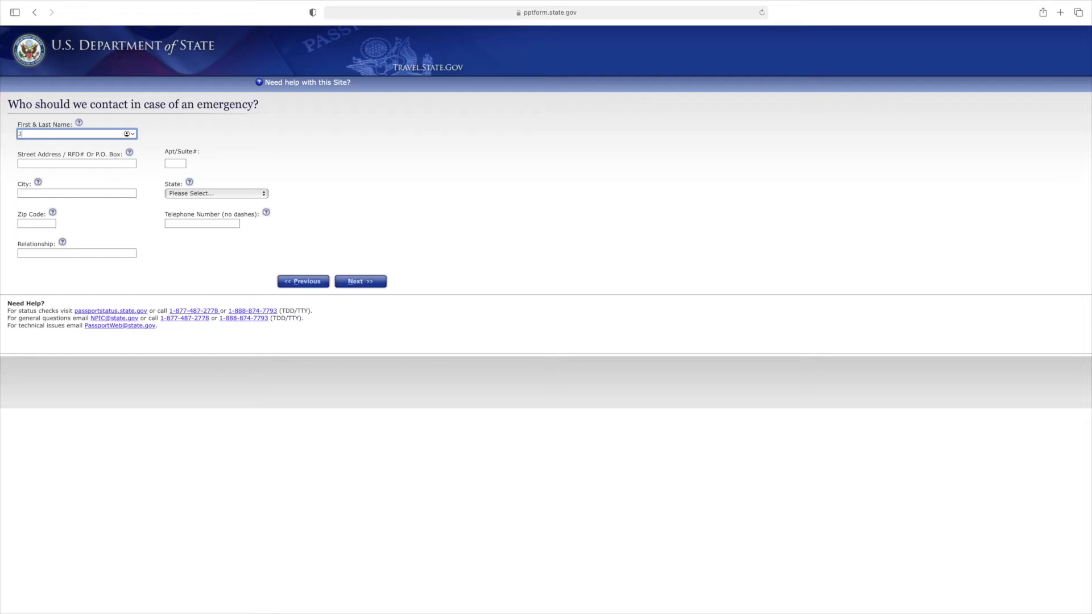
# Step: Enter the emergency contact's full name, street address and city
pyautogui.write('OHN DOE')
pyautogui.press('Tab')
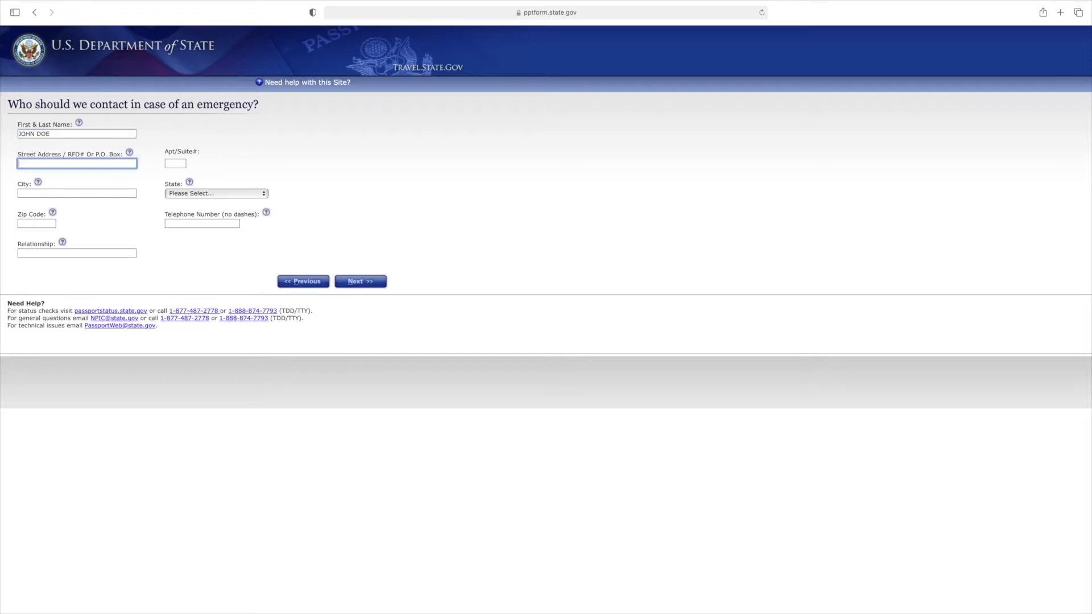
pyautogui.write('123 SESAME')
pyautogui.press('Tab')
pyautogui.press('Tab')
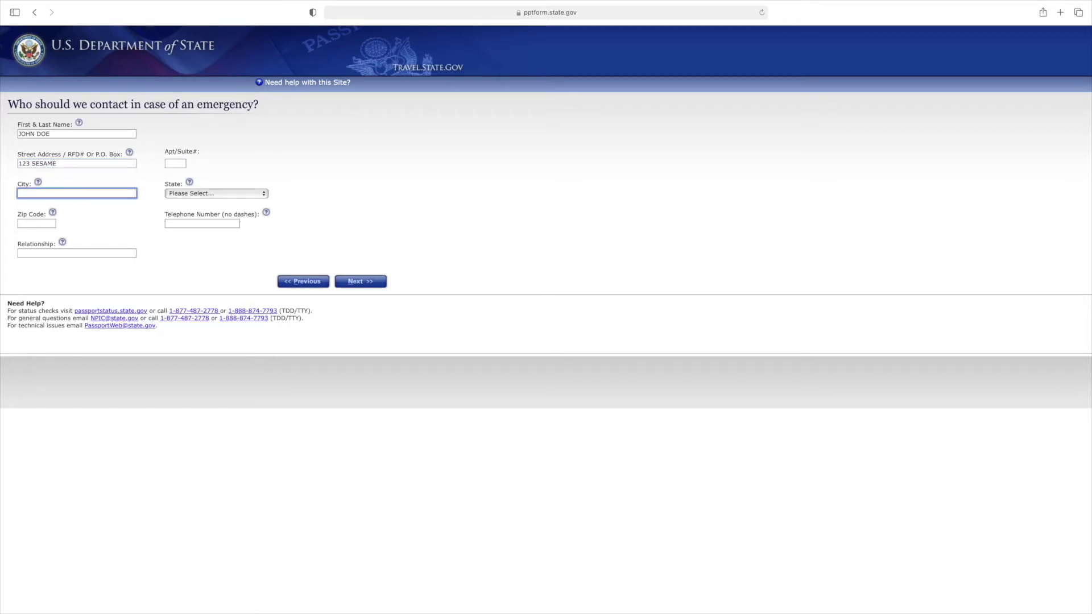
pyautogui.write('MIAMI')
pyautogui.press('Tab')
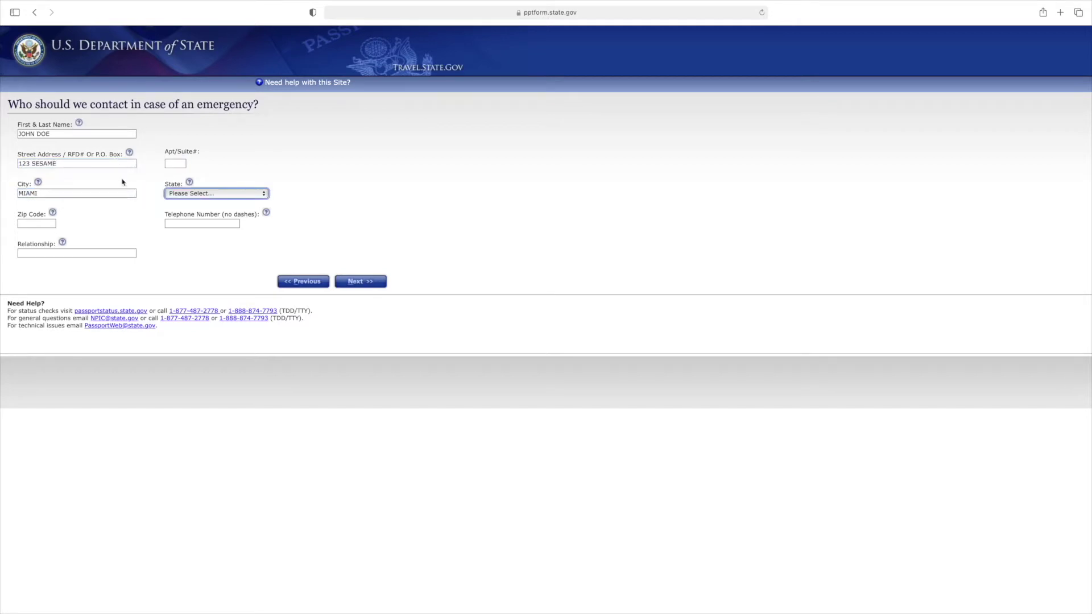
# Step: Add the contact's state FL - FLORIDA, zip, phone number and relationship BROTHER, then continue
pyautogui.click(172, 194)
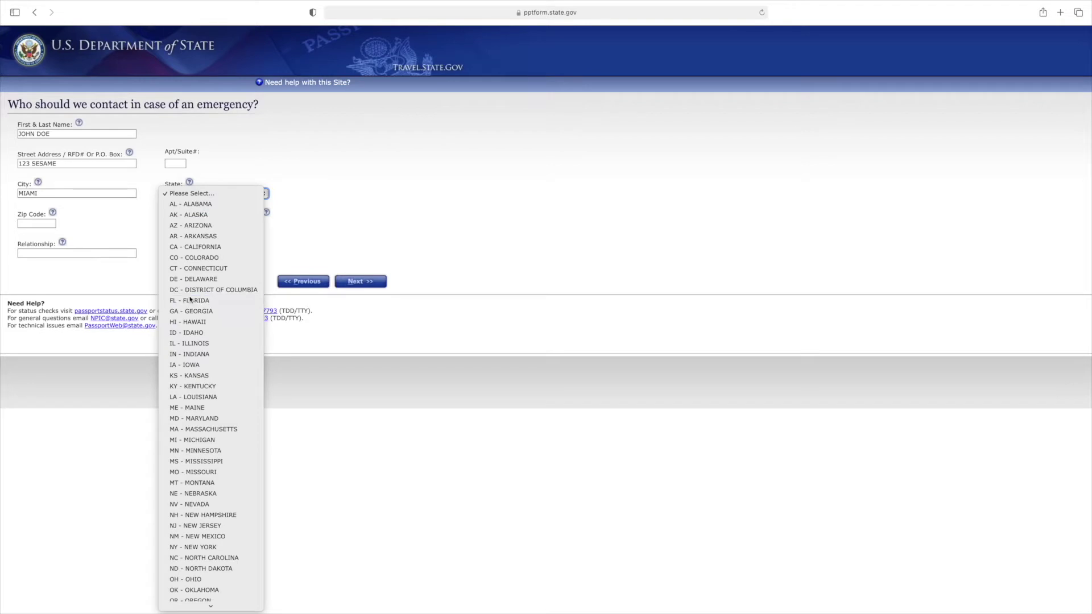
pyautogui.click(190, 300)
pyautogui.click(48, 224)
pyautogui.write('123')
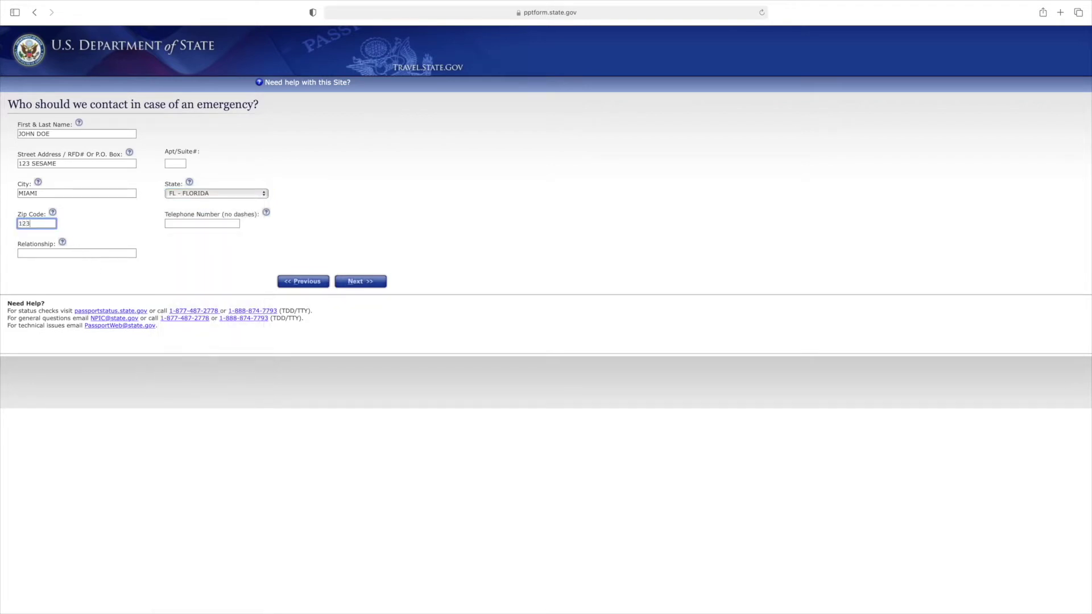
pyautogui.write('45')
pyautogui.click(183, 225)
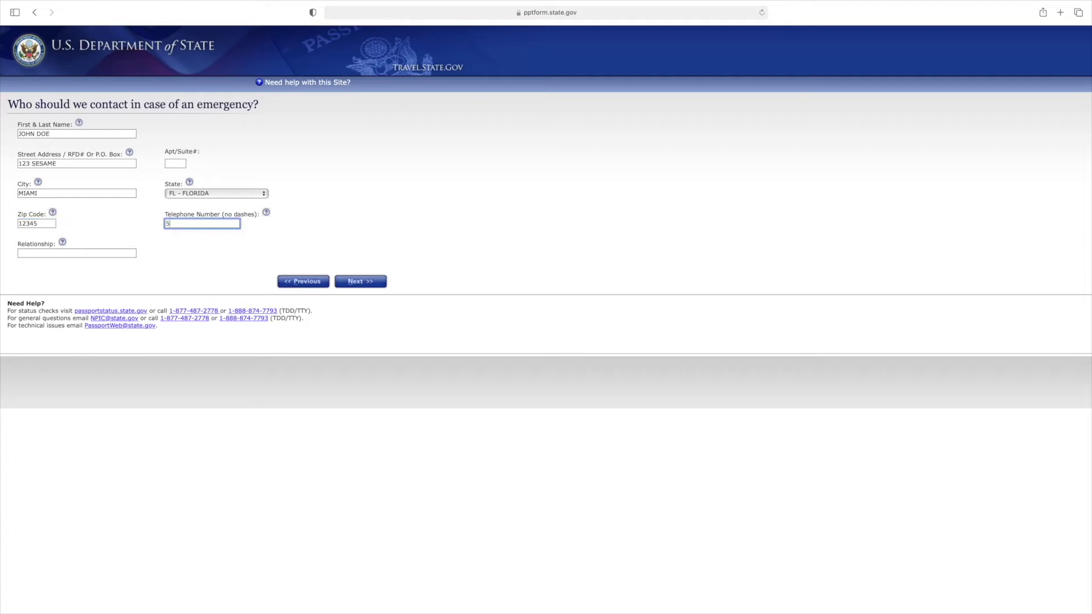
pyautogui.click(124, 253)
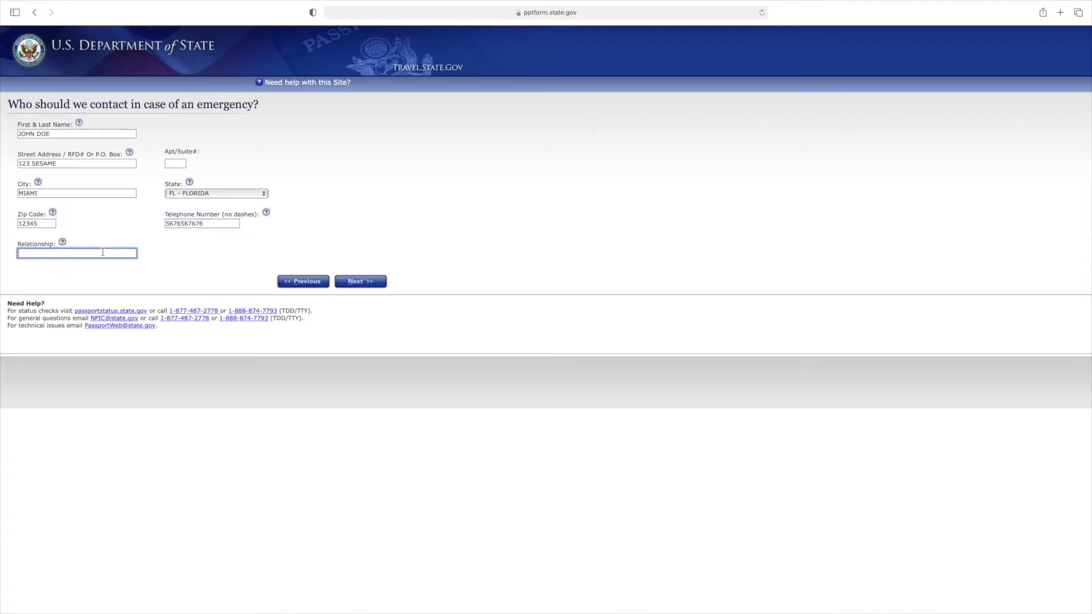
pyautogui.write('BROTHER')
pyautogui.click(373, 285)
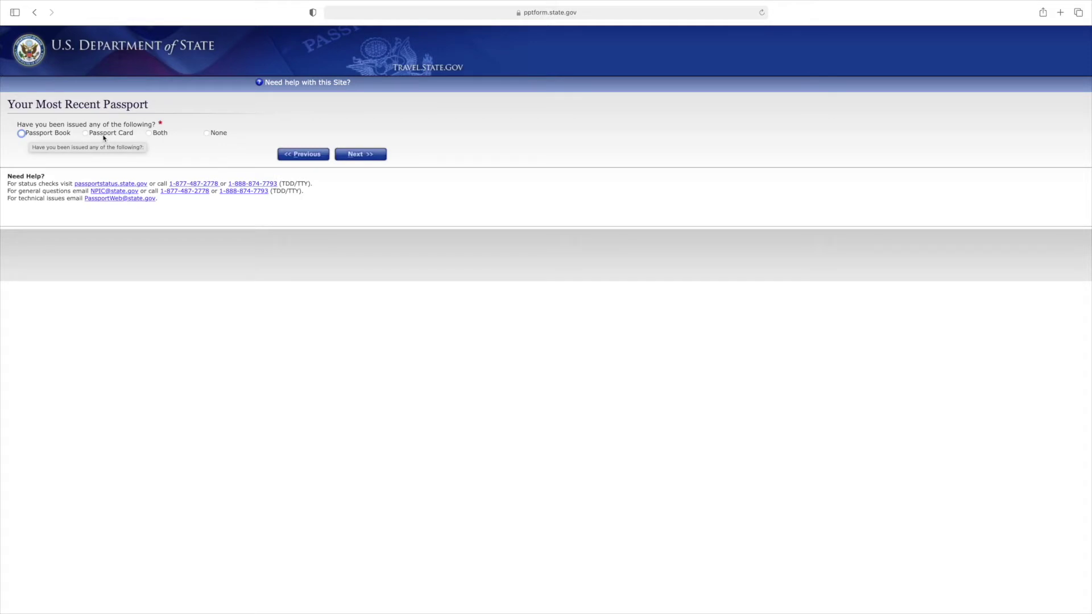
# Step: After trying the Book, Card and Both options, answer None for previous passports and continue
pyautogui.click(68, 136)
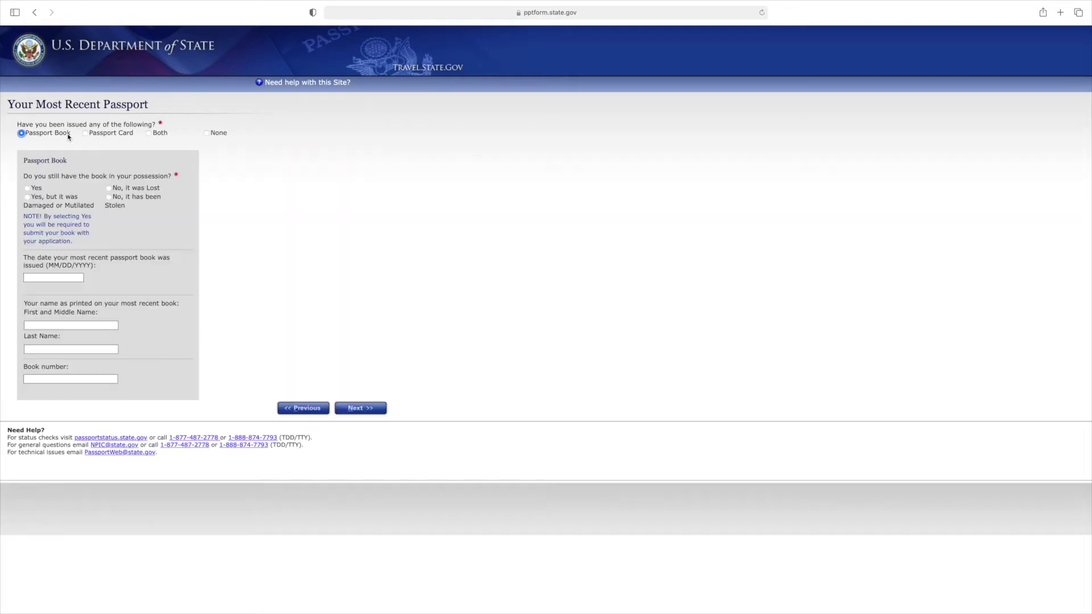
pyautogui.click(97, 136)
pyautogui.click(147, 136)
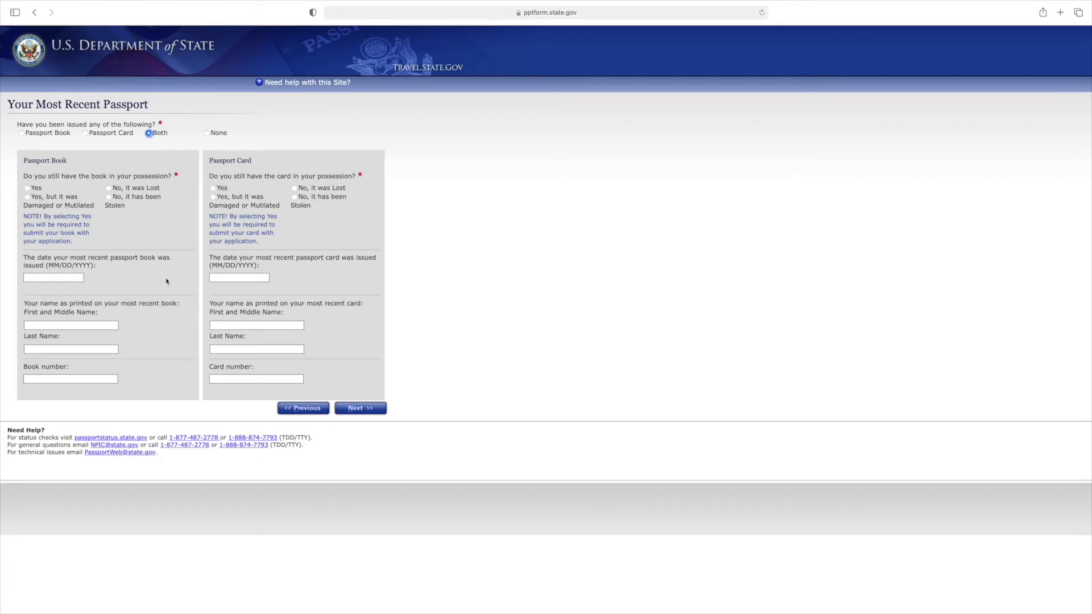
pyautogui.click(66, 275)
pyautogui.click(44, 377)
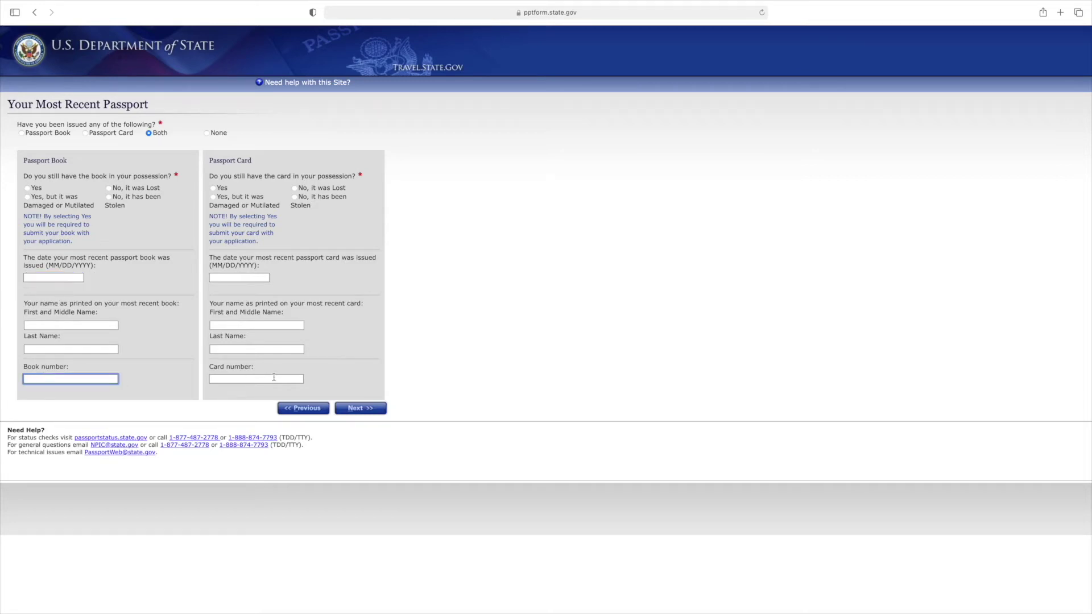
pyautogui.click(271, 378)
pyautogui.click(314, 281)
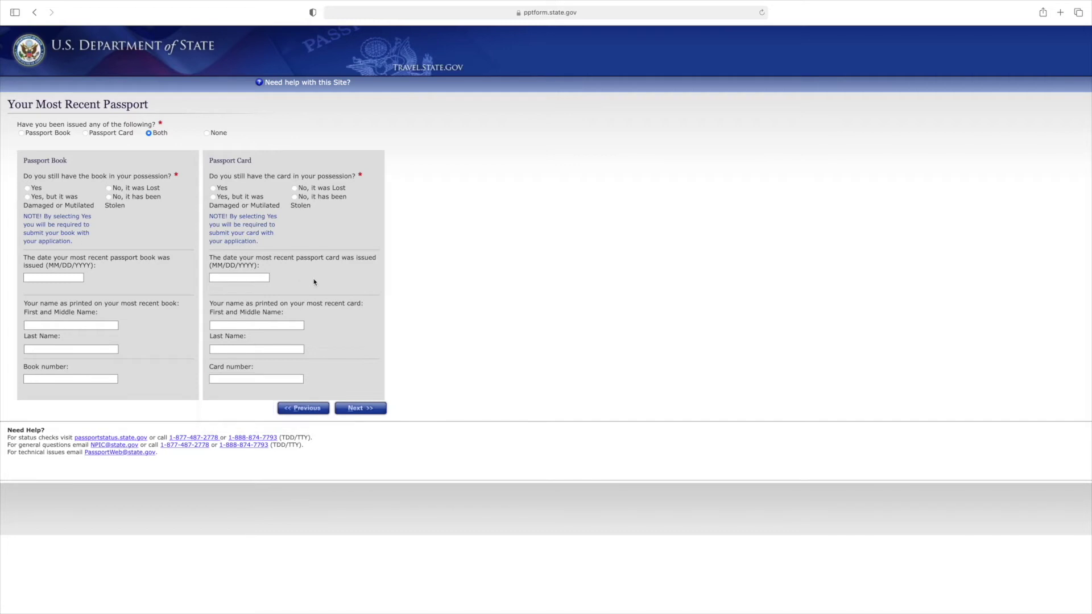
pyautogui.click(206, 133)
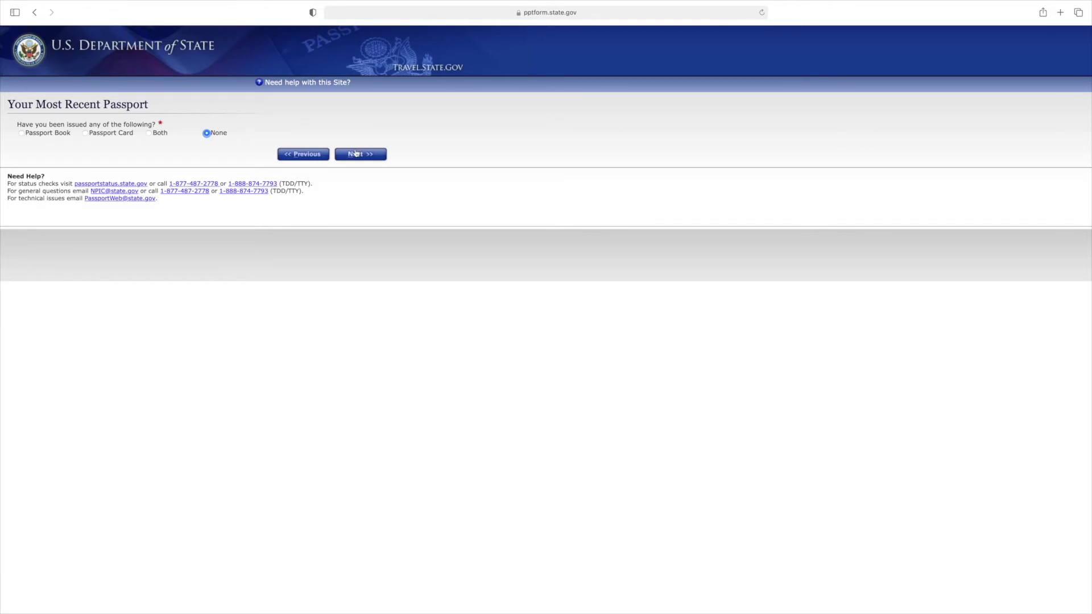
pyautogui.click(356, 154)
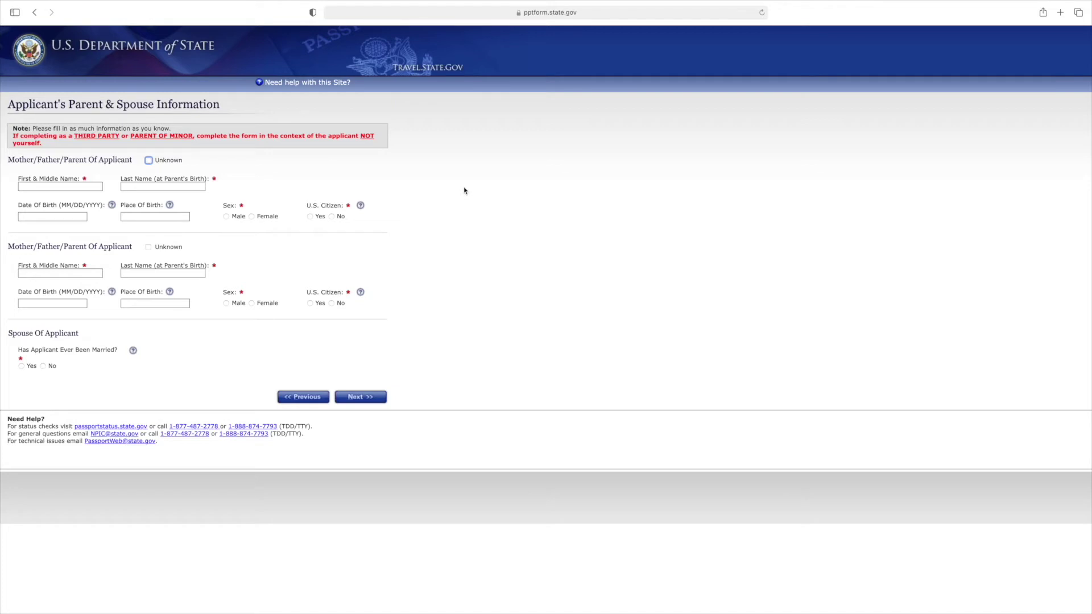
# Step: Tick Unknown for both parents, answer No to ever married, and continue
pyautogui.click(87, 188)
pyautogui.click(149, 166)
pyautogui.click(148, 161)
pyautogui.click(149, 181)
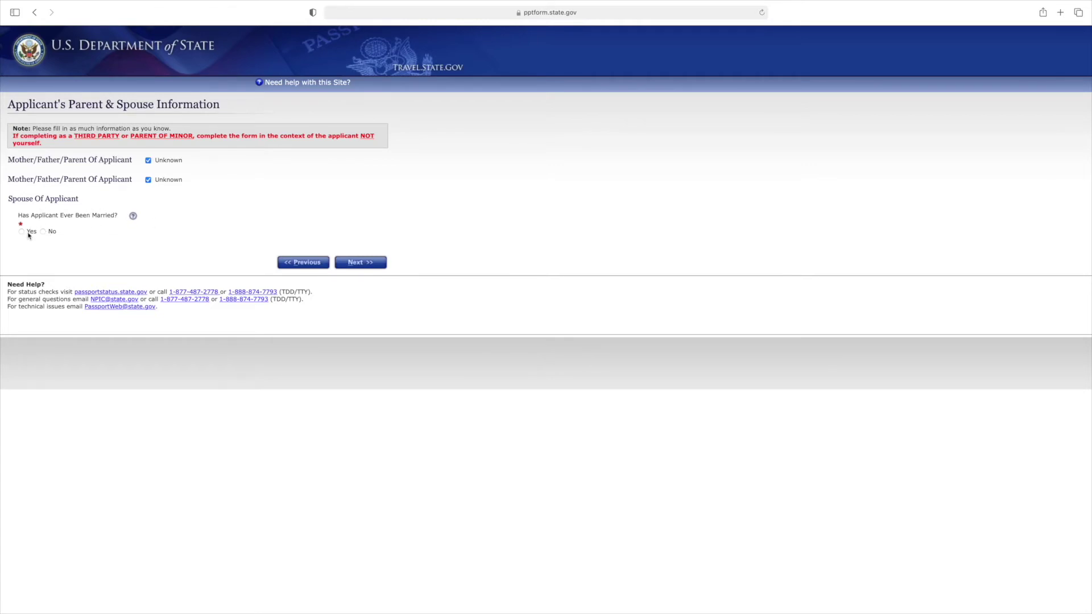
pyautogui.click(46, 232)
pyautogui.click(21, 232)
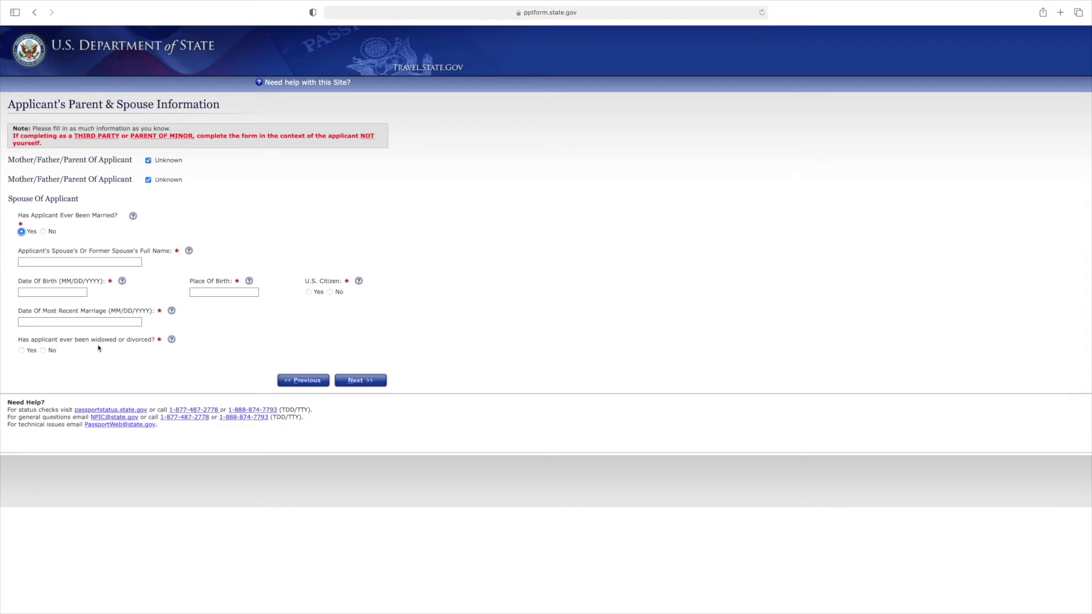
pyautogui.click(42, 232)
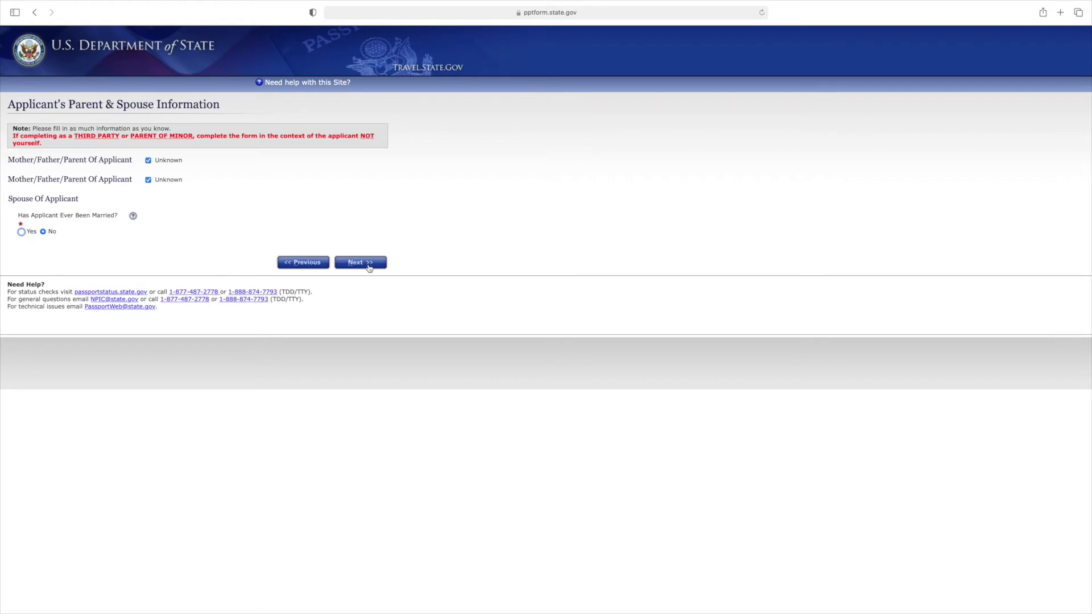
pyautogui.click(369, 265)
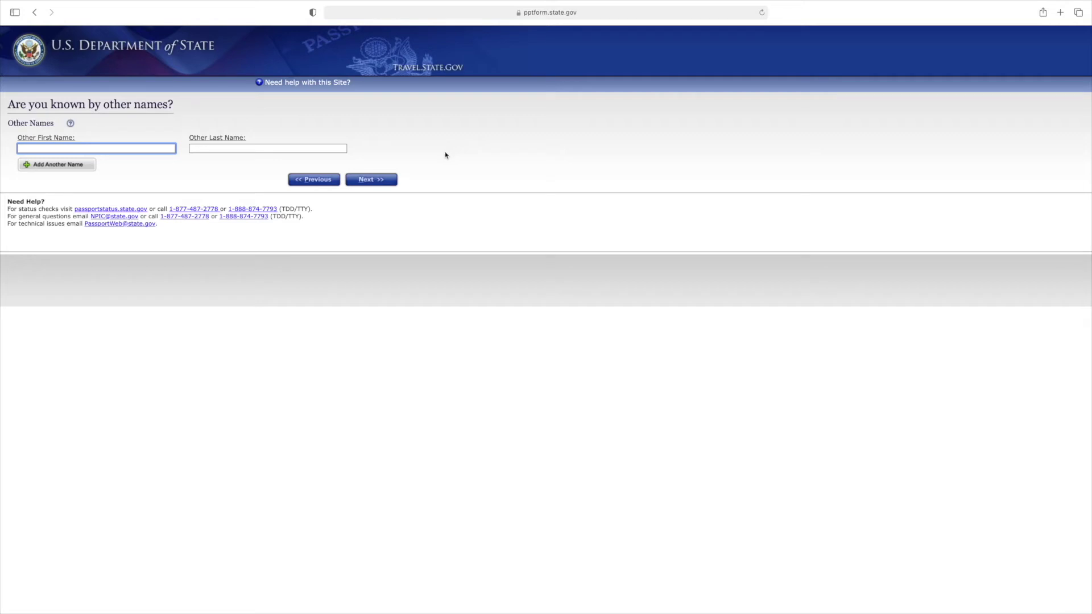
# Step: Leave the other names fields empty and continue to the Personal Application Review
pyautogui.click(377, 182)
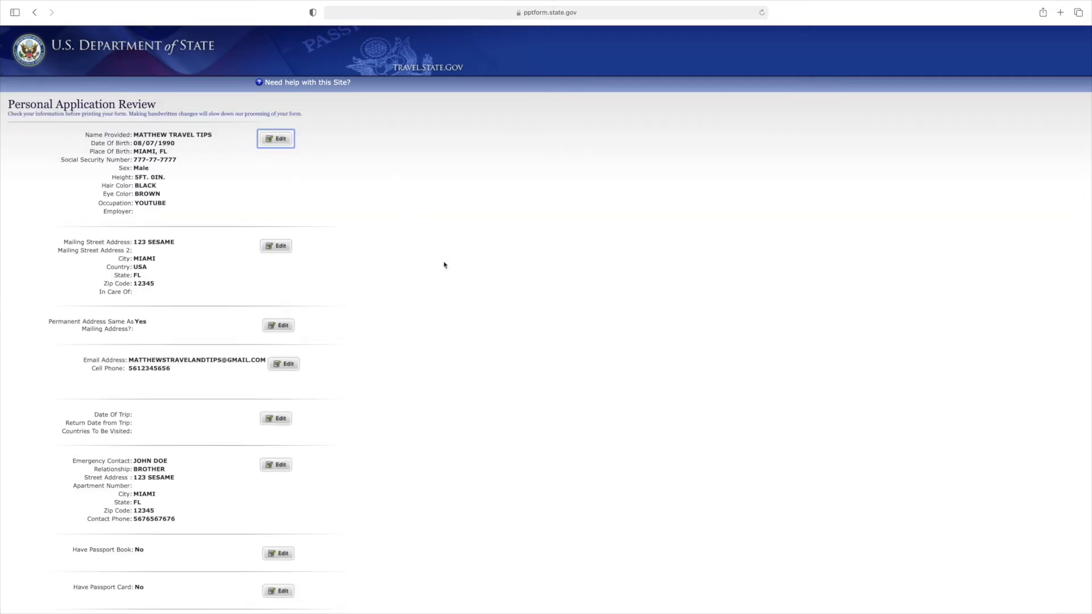
pyautogui.scroll(-10, 444, 264)
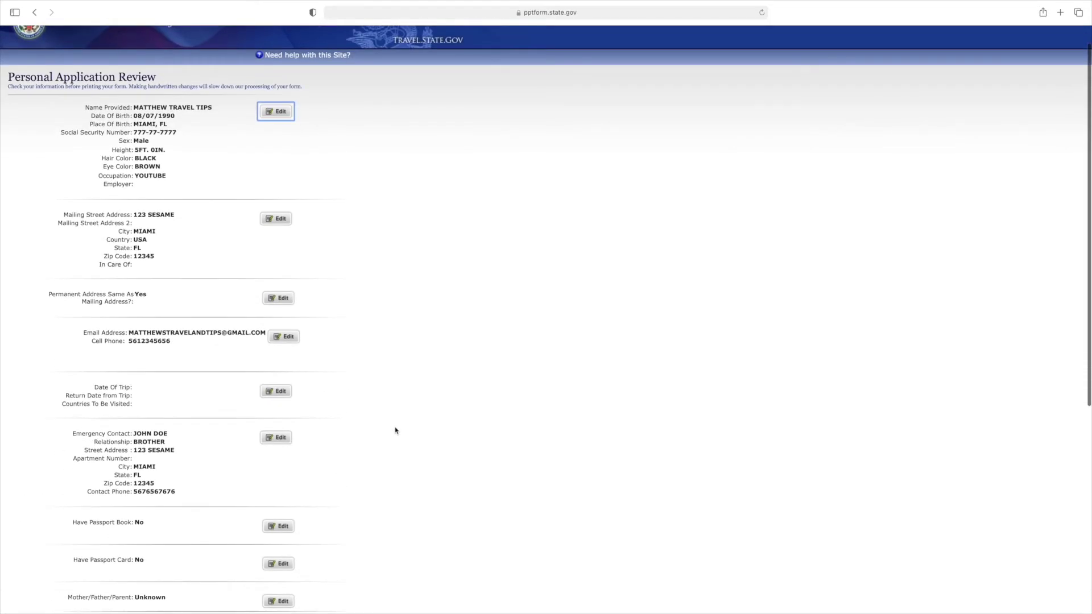
pyautogui.scroll(-10, 375, 516)
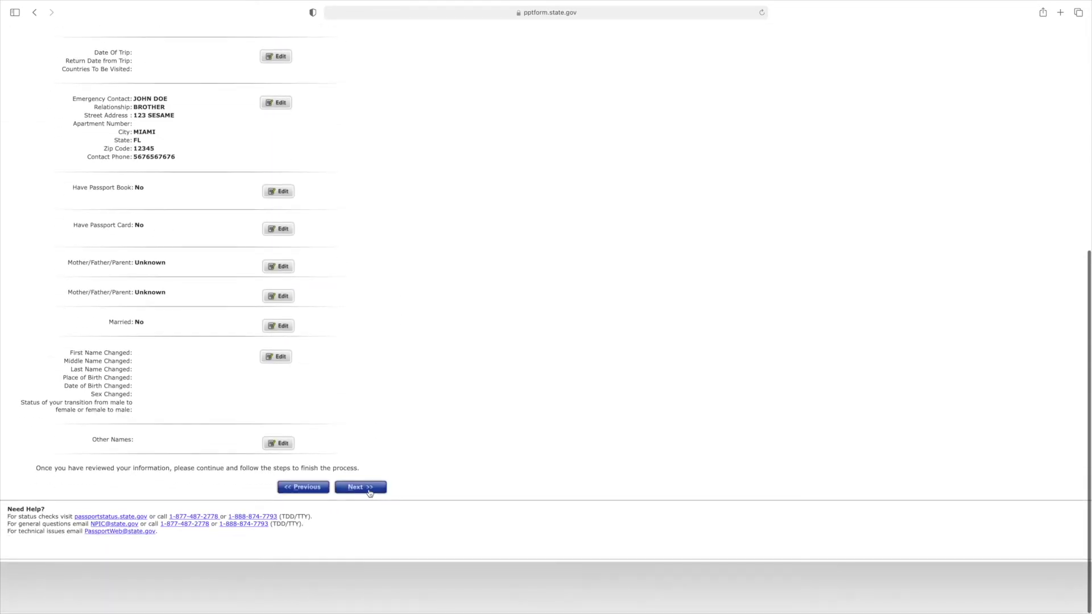
pyautogui.click(369, 491)
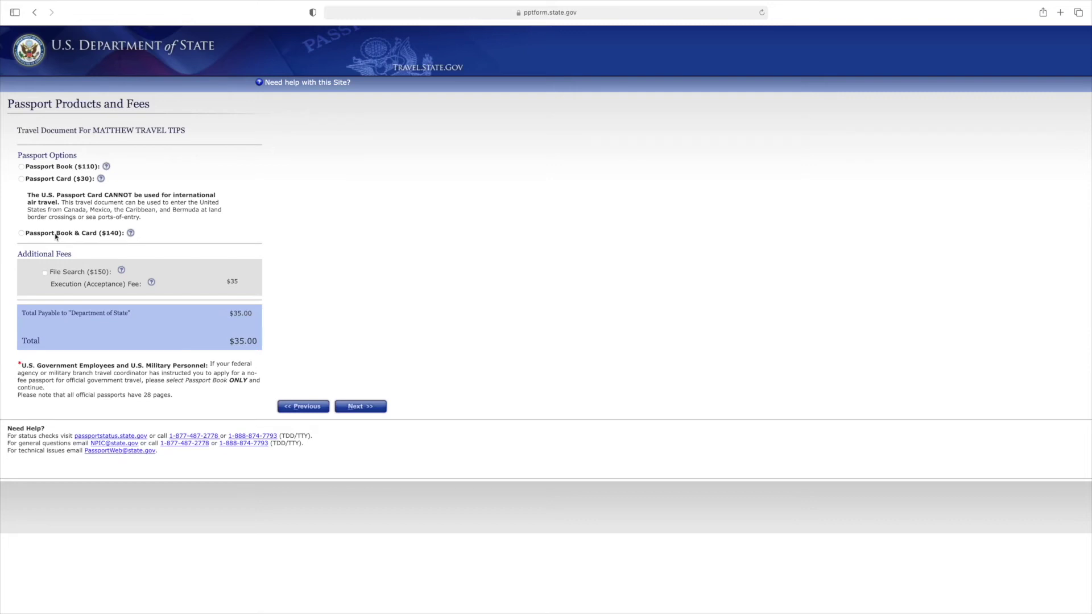
# Step: Select the Passport Book & Card ($140) option, bringing the fee total to $175.00
pyautogui.click(55, 237)
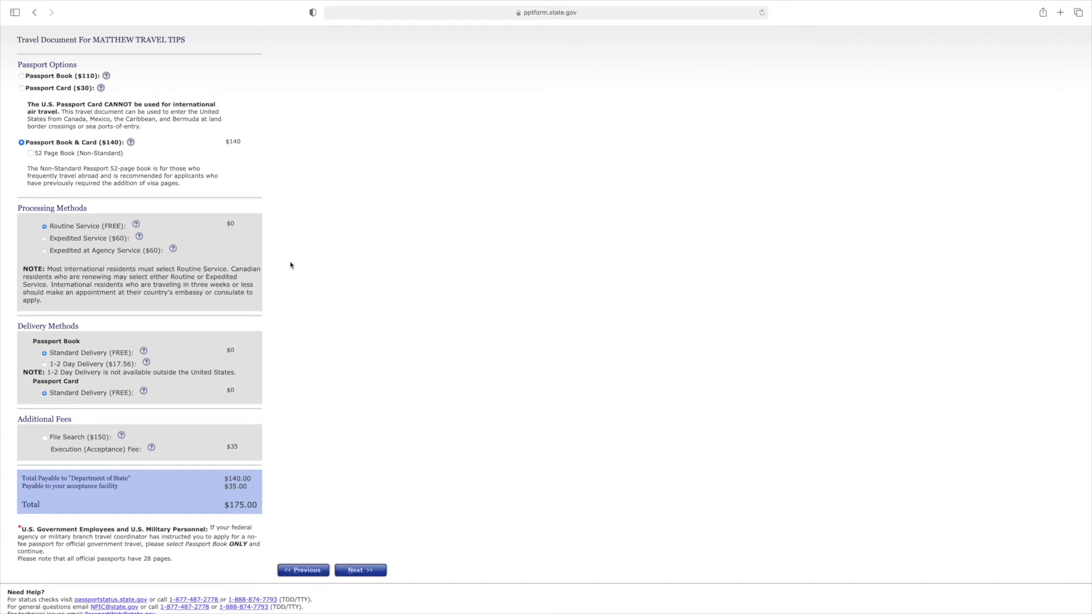
# Step: Choose Expedited Service ($60) processing, raising the total payable to $235.00
pyautogui.click(51, 238)
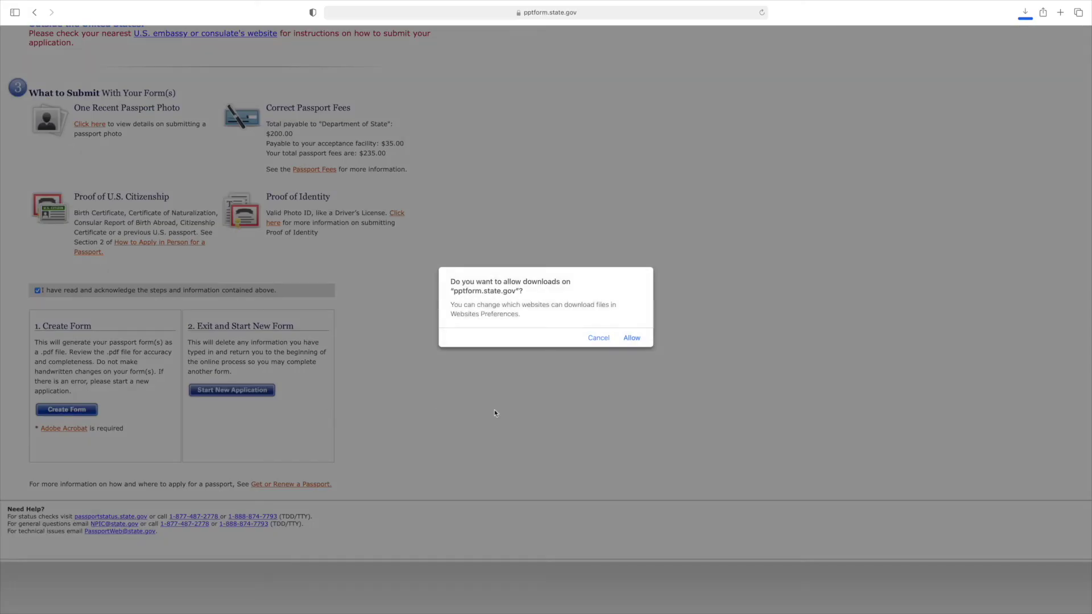
# Step: Allow downloads from pptform.state.gov so DS11_Complete.pdf opens in Preview
pyautogui.click(627, 339)
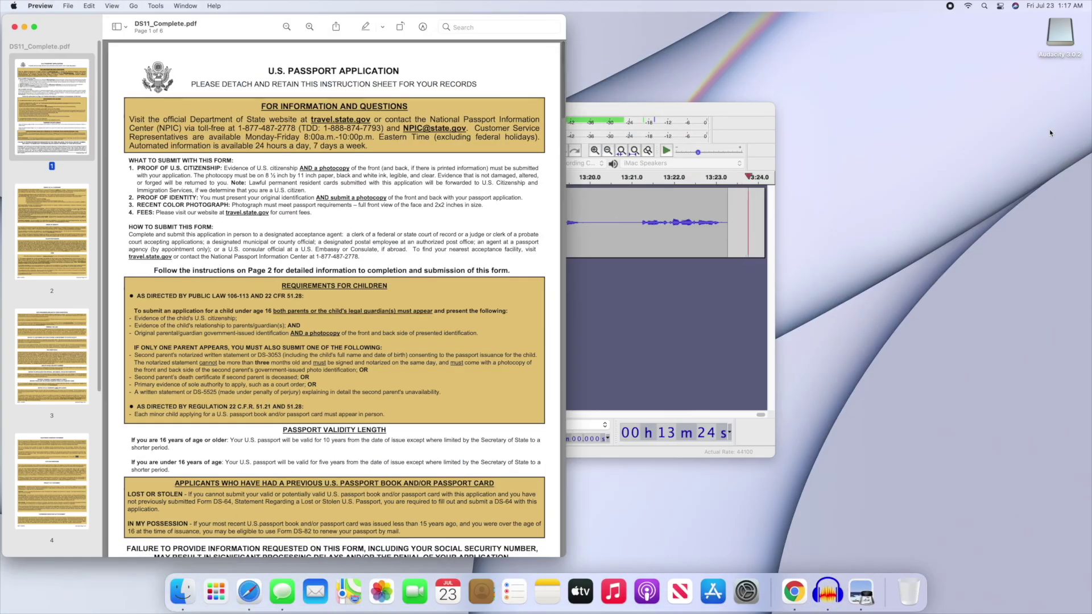
# Step: View DS11_Complete.pdf full screen and scroll down to page 6 of 6
pyautogui.click(34, 28)
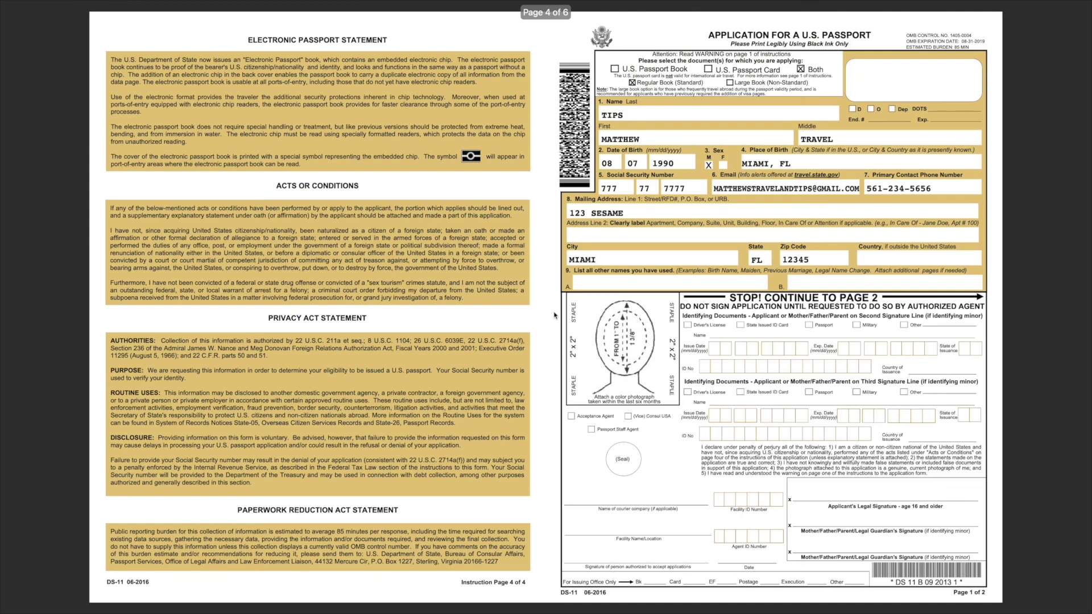
pyautogui.scroll(3, 555, 315)
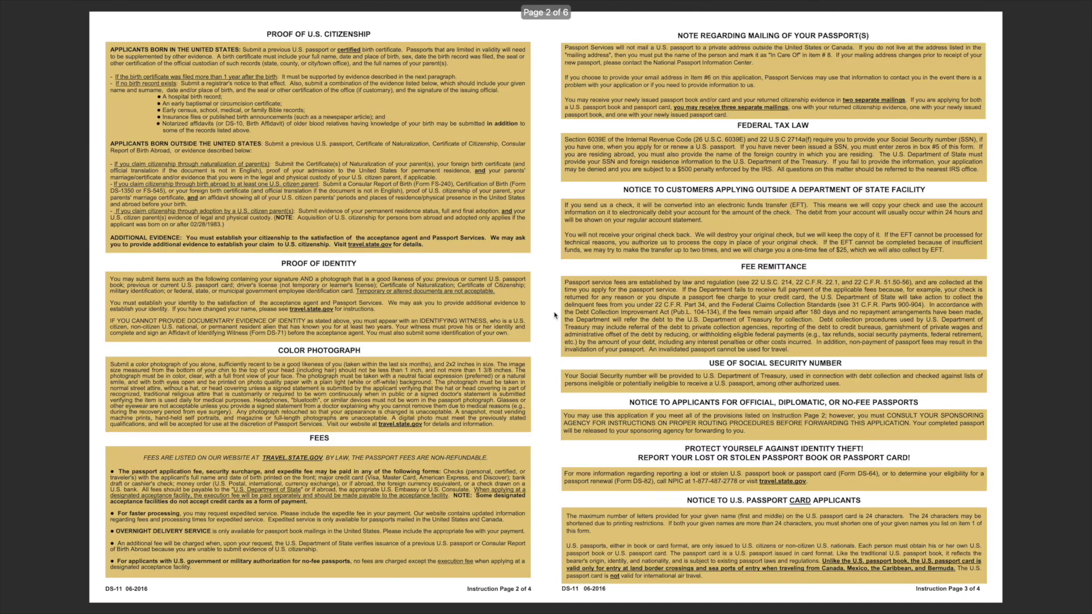
pyautogui.scroll(-3, 555, 315)
pyautogui.scroll(-3, 554, 311)
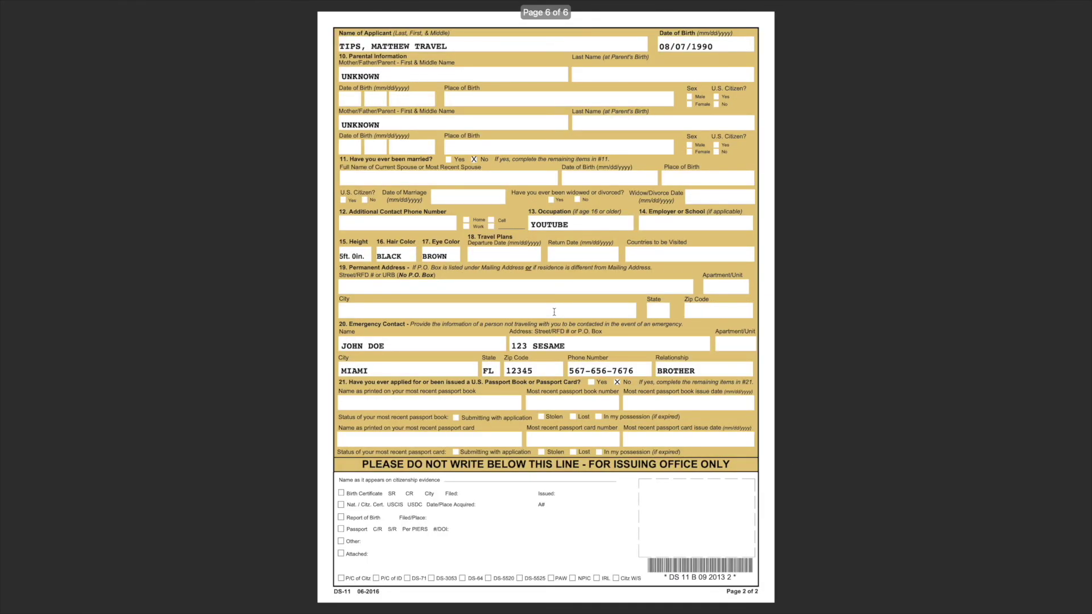